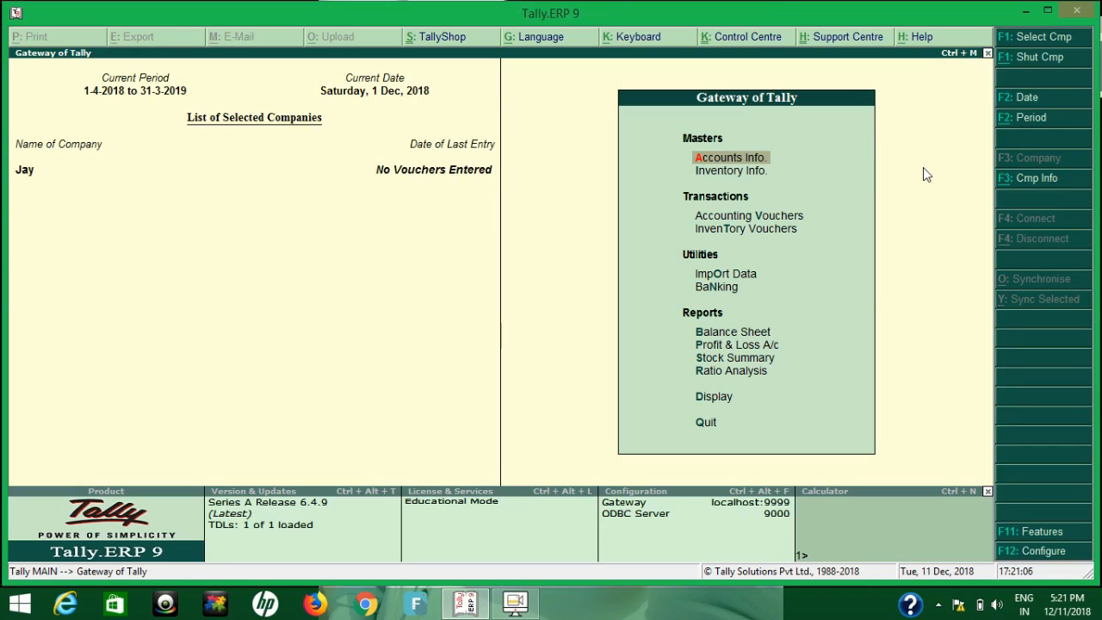
Step: Open the Jay Mata Dee Transport ledger for alteration
key(Return)
key(Down)
key(Return)
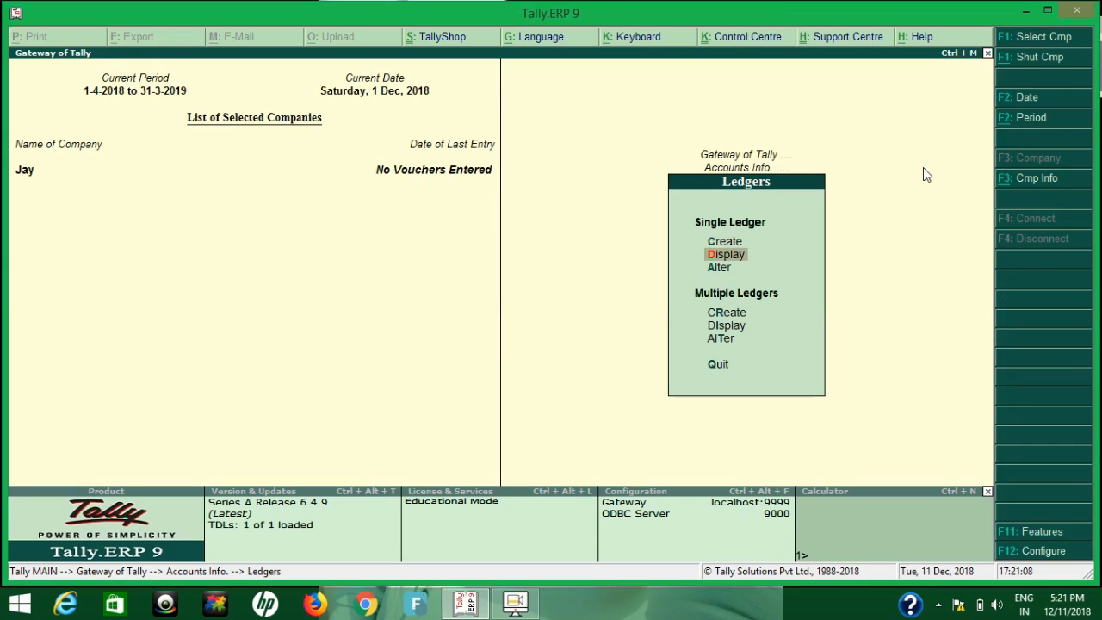
key(Return)
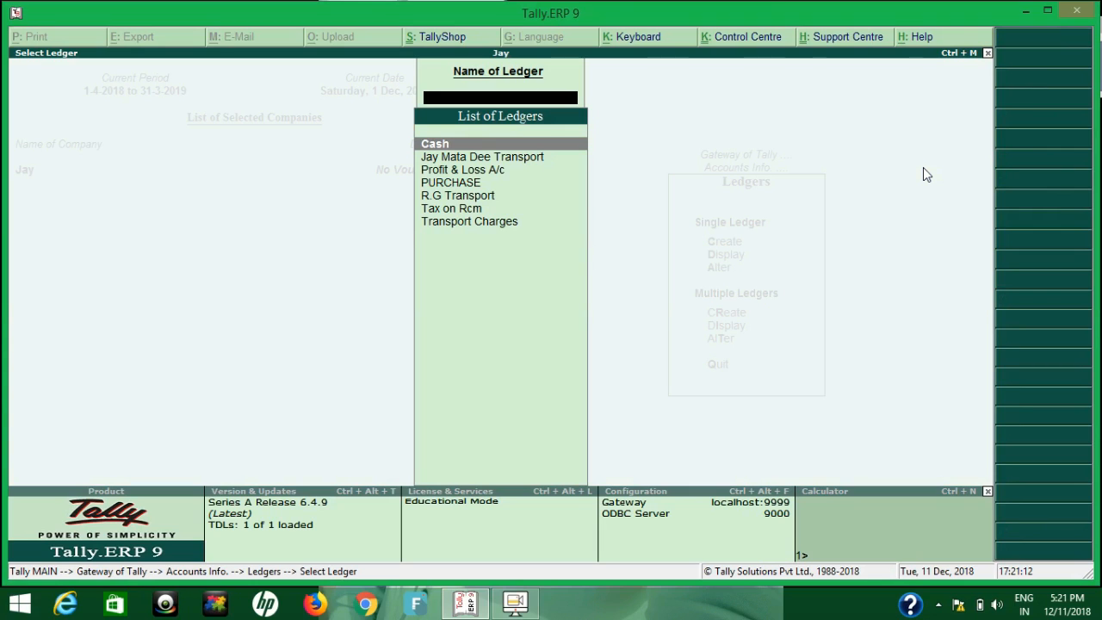
key(Down)
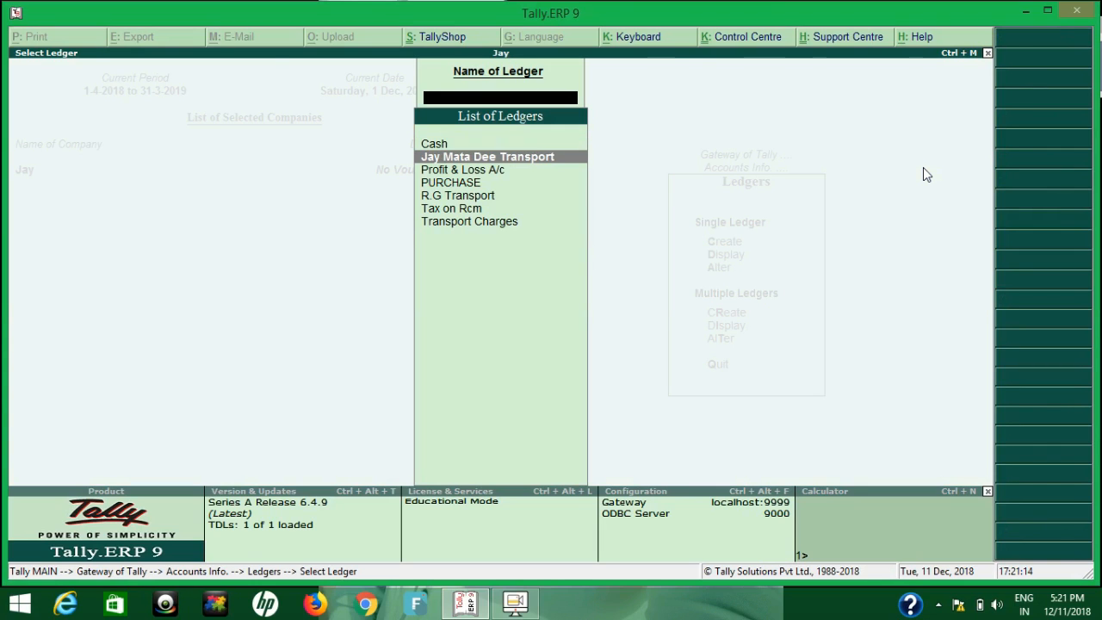
key(Return)
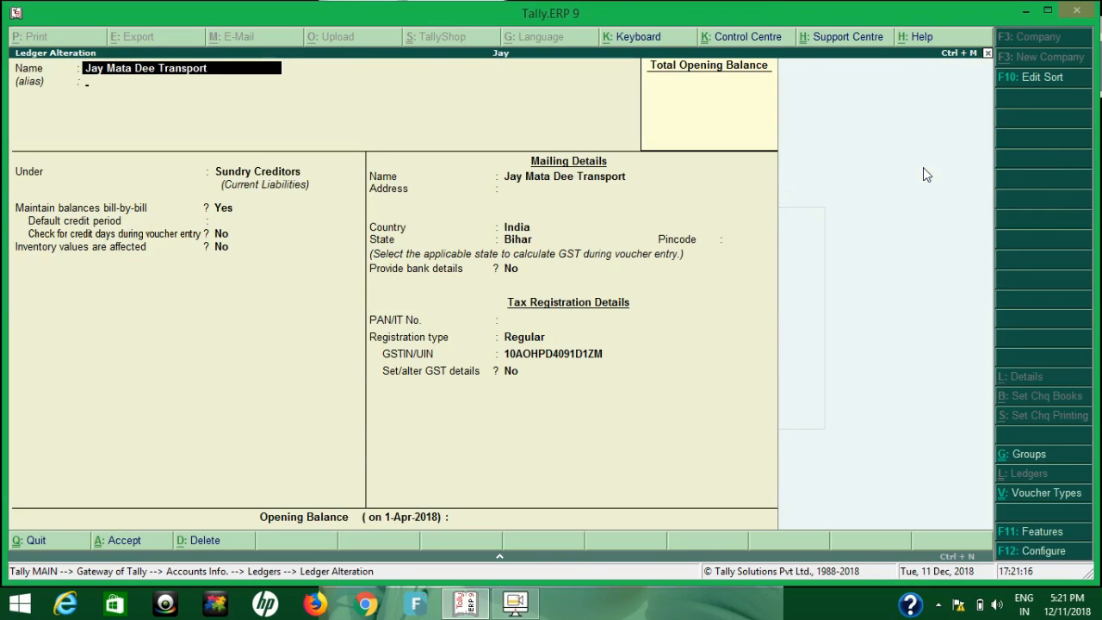
Step: Go through the Jay Mata Dee Transport ledger's group, mailing and state details as far as the registration type
key(Return)
key(Return)
key(Return)
key(Return)
key(Return)
key(Return)
key(Return)
key(Return)
key(Return)
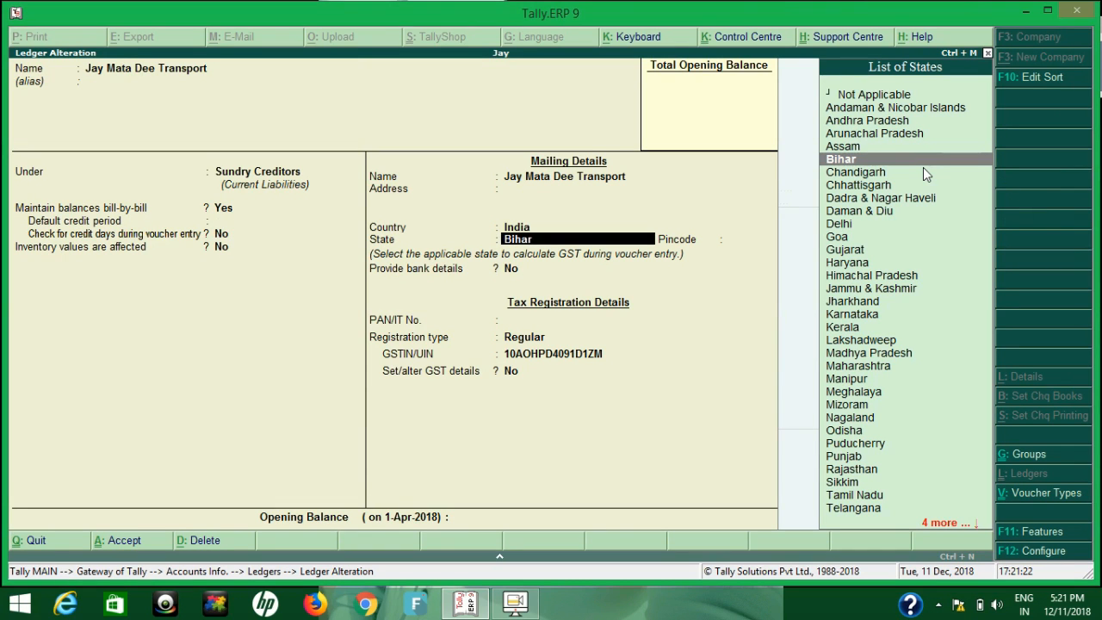
key(Return)
key(Return)
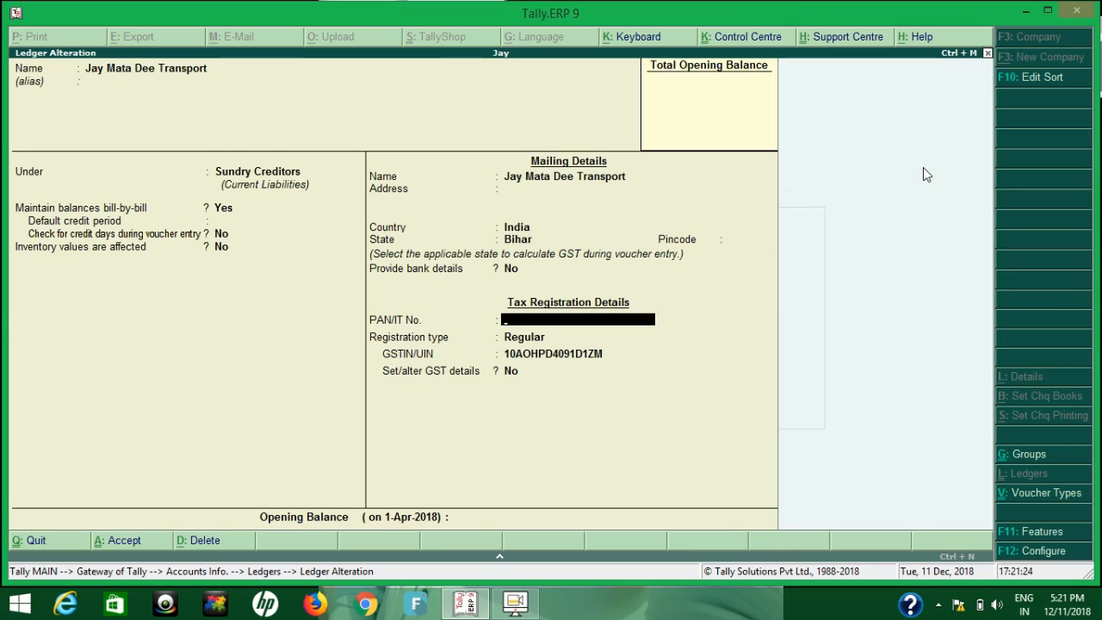
key(Return)
key(BackSpace)
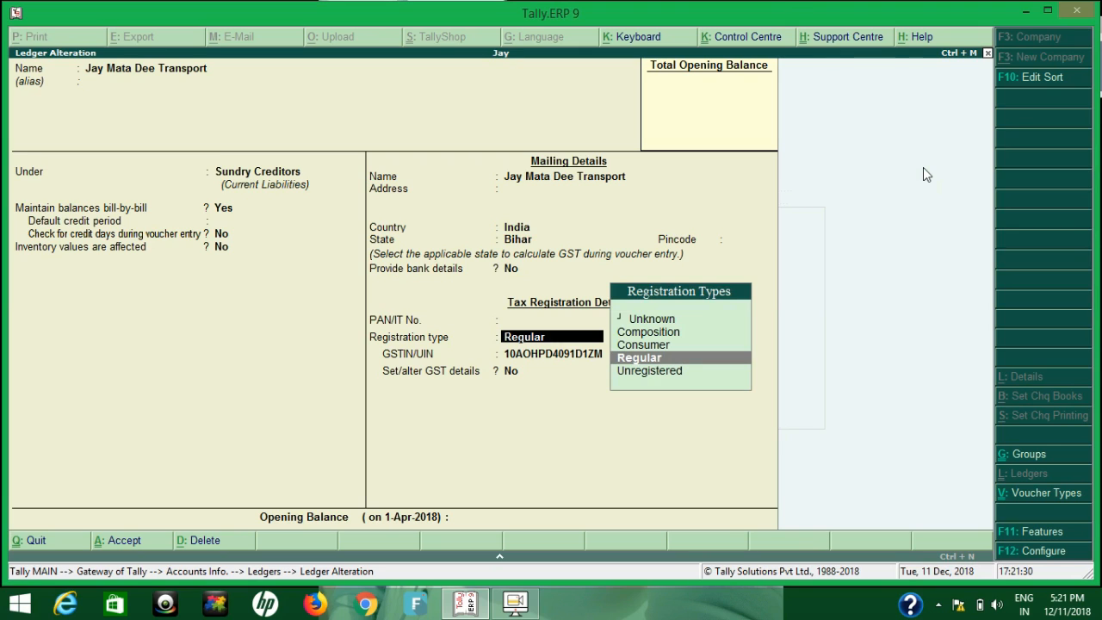
Step: Open the GST details of Jay Mata Dee Transport, keep Is a transporter at Yes, and accept the ledger
key(Return)
key(Return)
key(y)
key(Return)
key(Return)
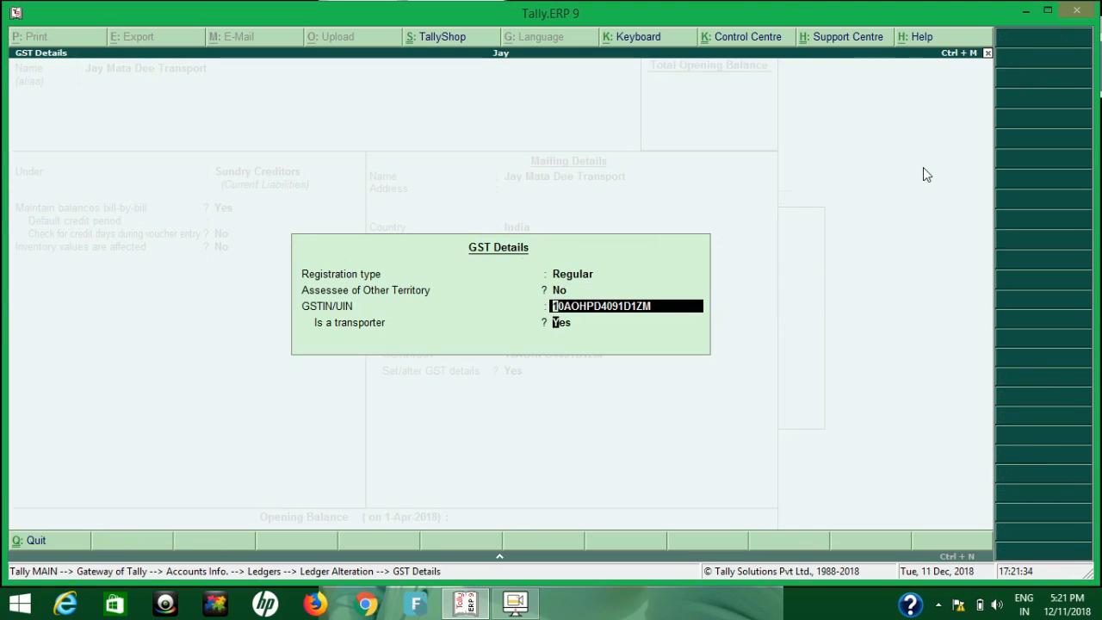
key(Return)
key(Return)
key(Return)
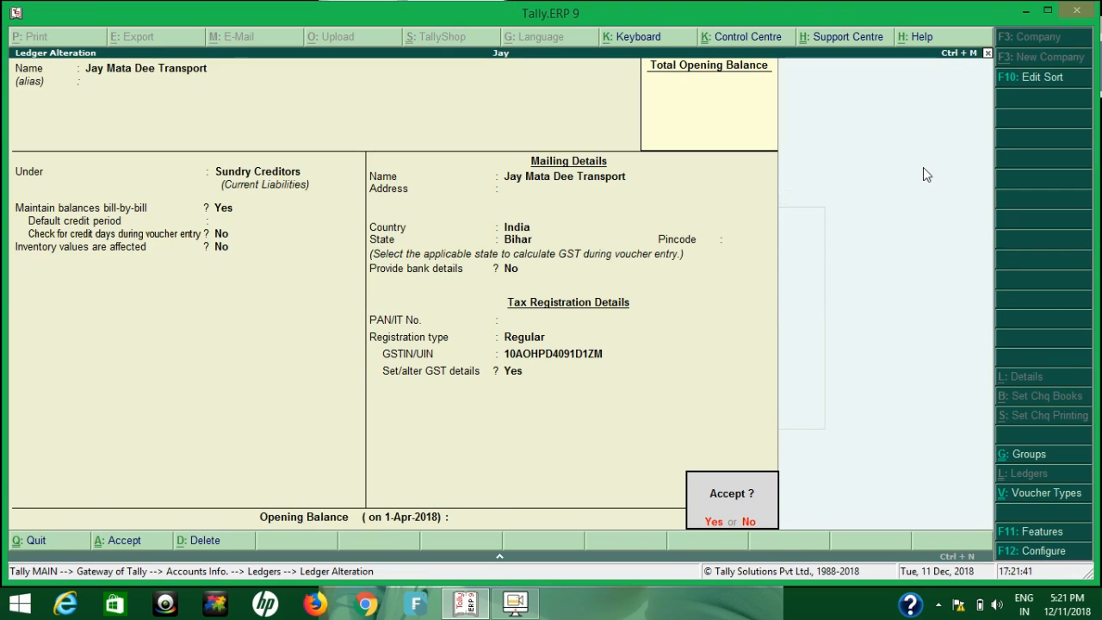
key(y)
Step: Open the R.G Transport ledger for alteration and go through its group and mailing details as far as the state
key(Down)
key(Down)
key(Down)
key(Down)
key(Down)
key(Up)
key(Up)
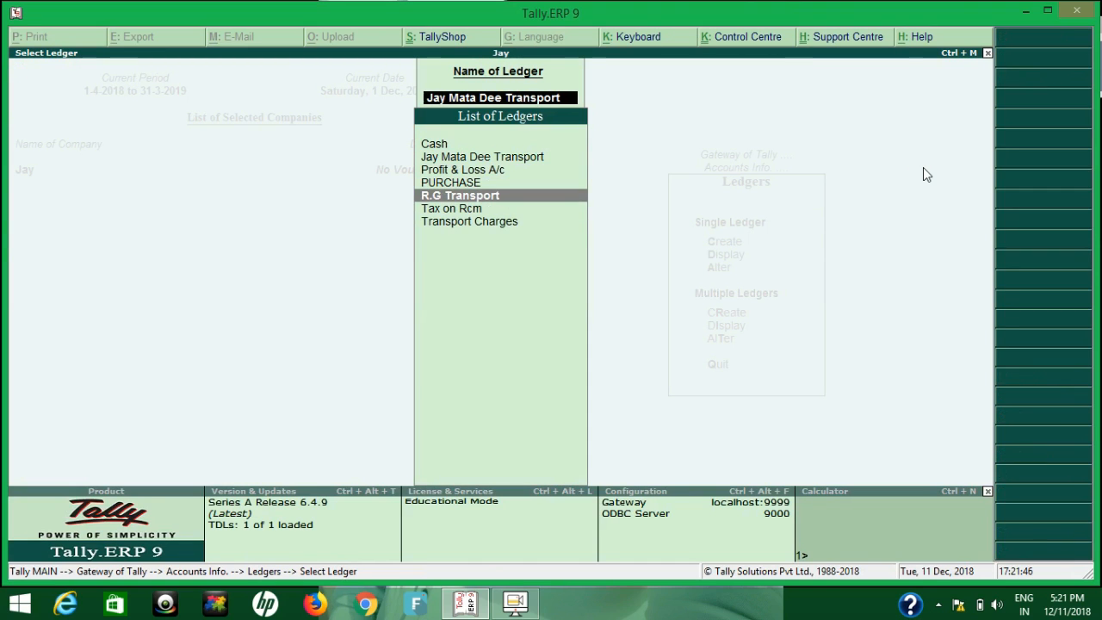
key(Return)
key(Return)
key(Return)
key(Return)
key(Return)
key(Return)
key(Return)
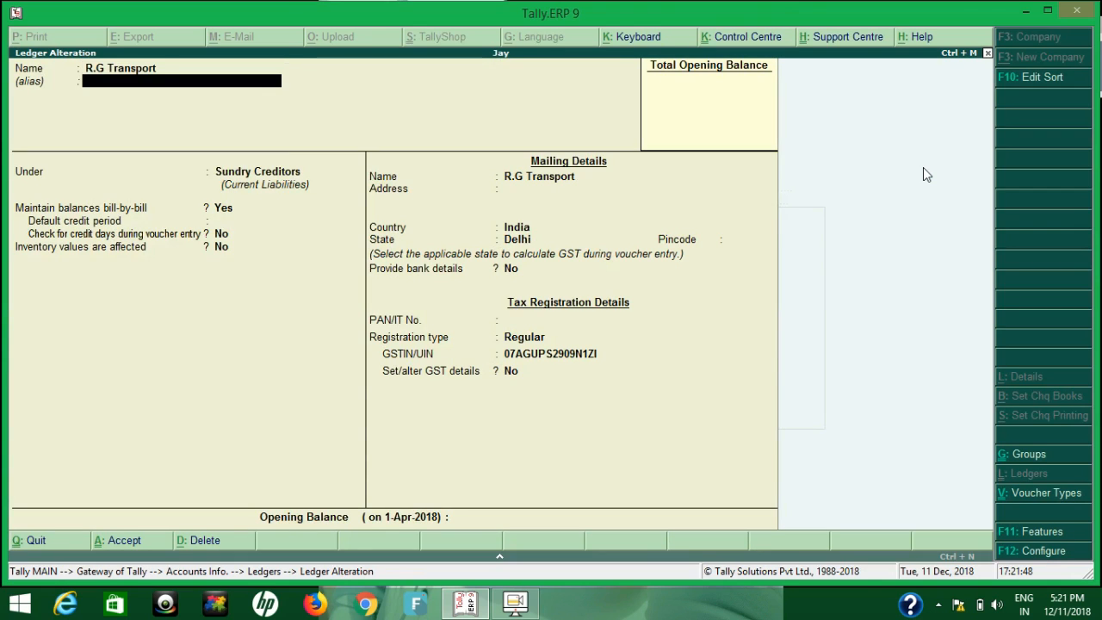
key(Return)
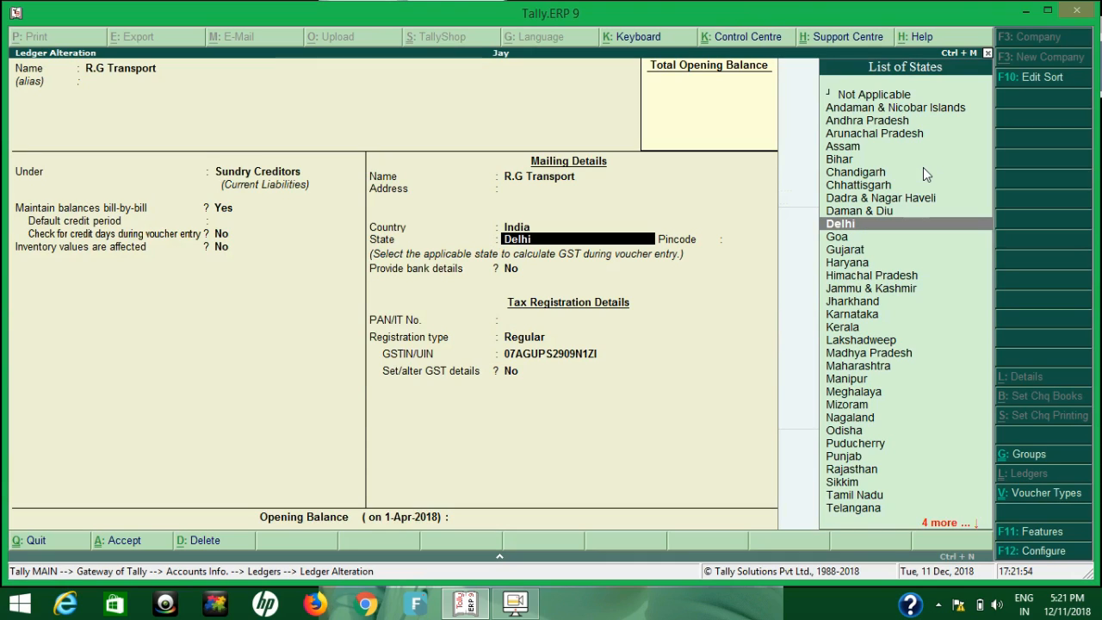
Step: Examine R.G Transport's tax registration details and accept the ledger without changes
key(Return)
key(Return)
key(Return)
key(Return)
key(Return)
key(Return)
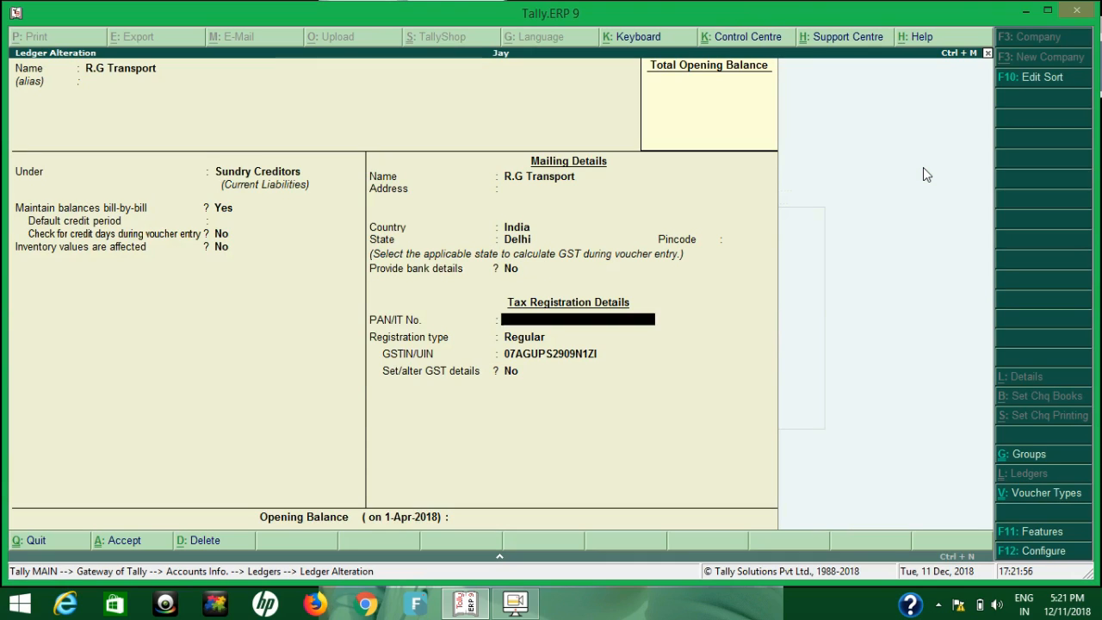
key(Return)
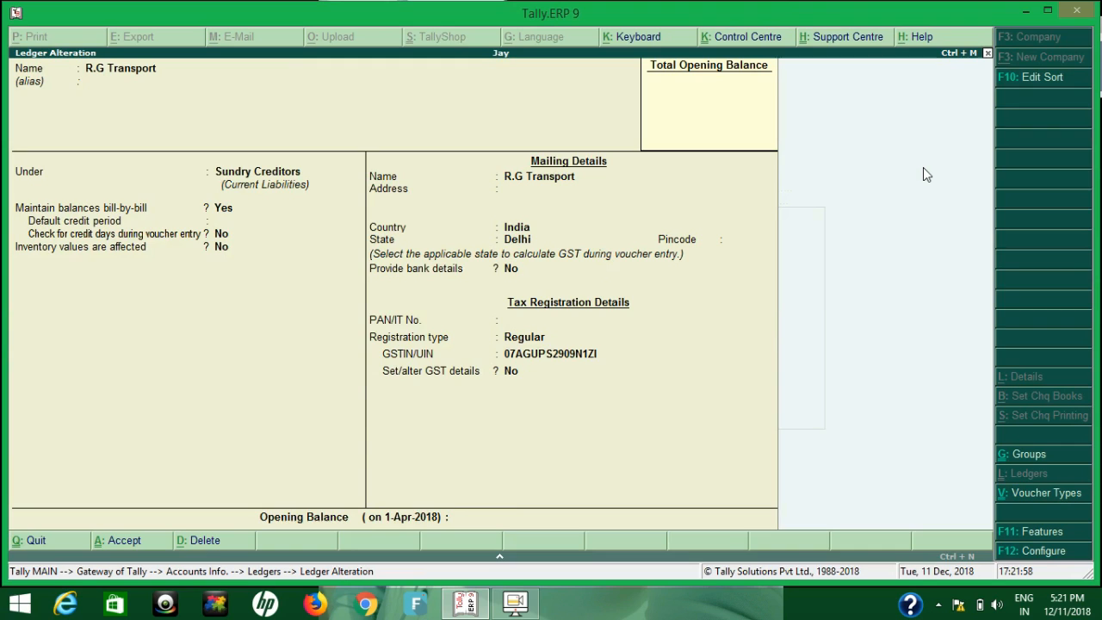
key(Return)
Step: Open the Transport Charges ledger, check its group and statutory information, and bring up its GST details
key(Down)
key(Down)
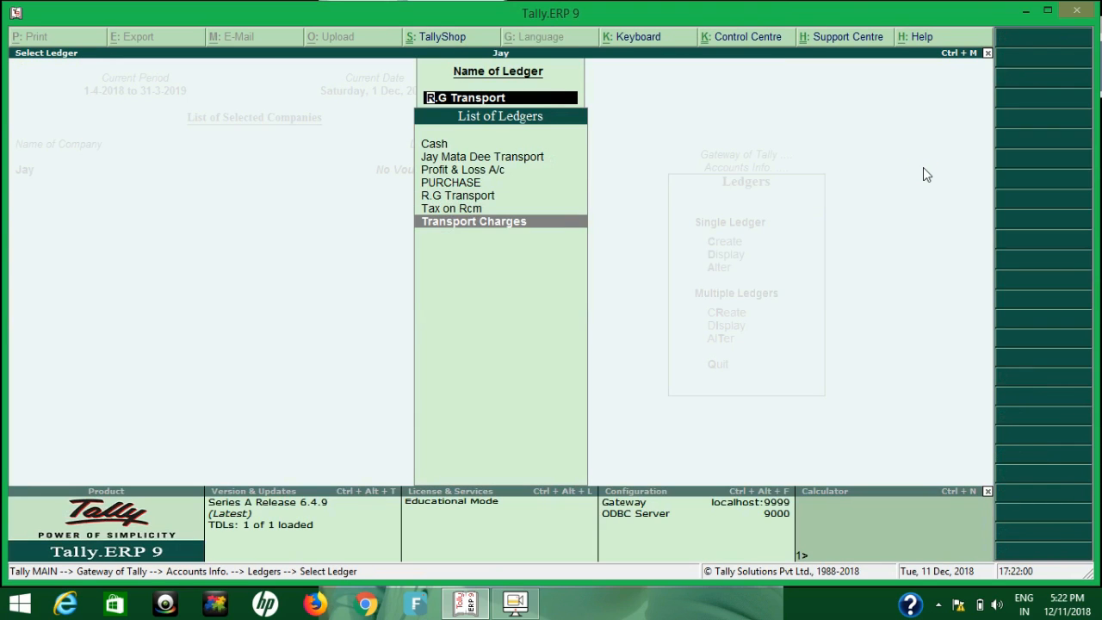
key(Return)
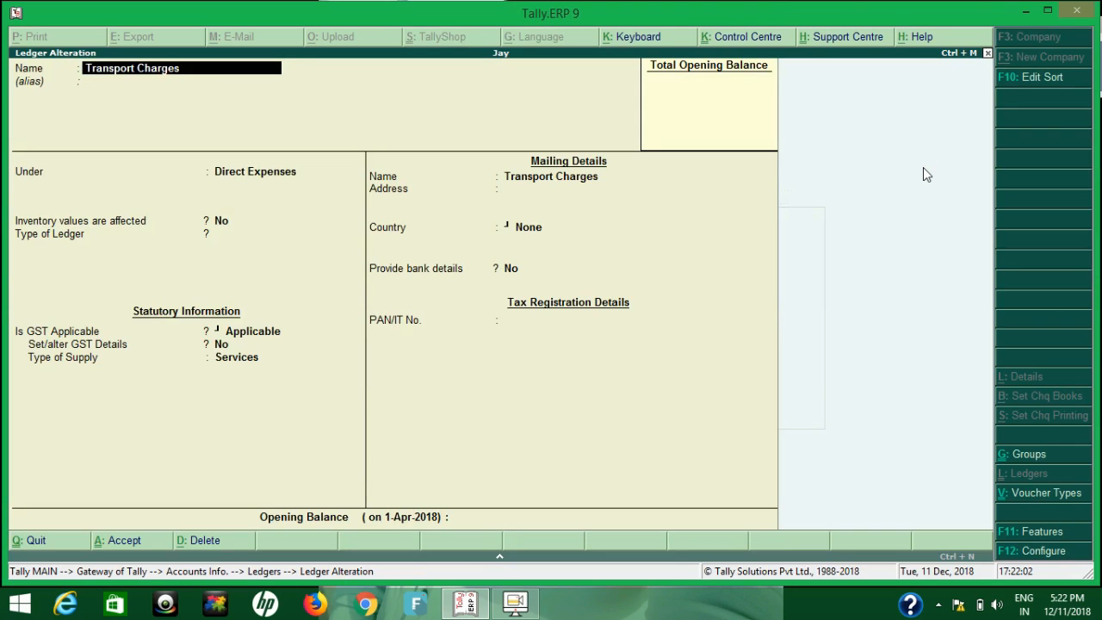
key(Return)
key(Return)
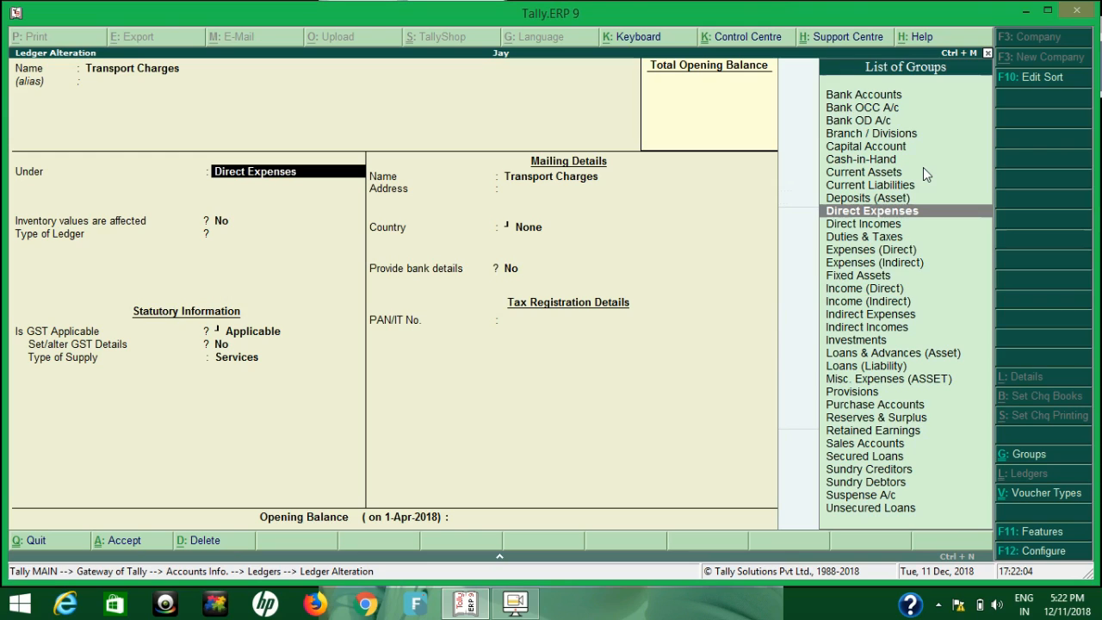
key(Return)
key(Return)
key(Return)
key(Return)
key(BackSpace)
key(Return)
key(y)
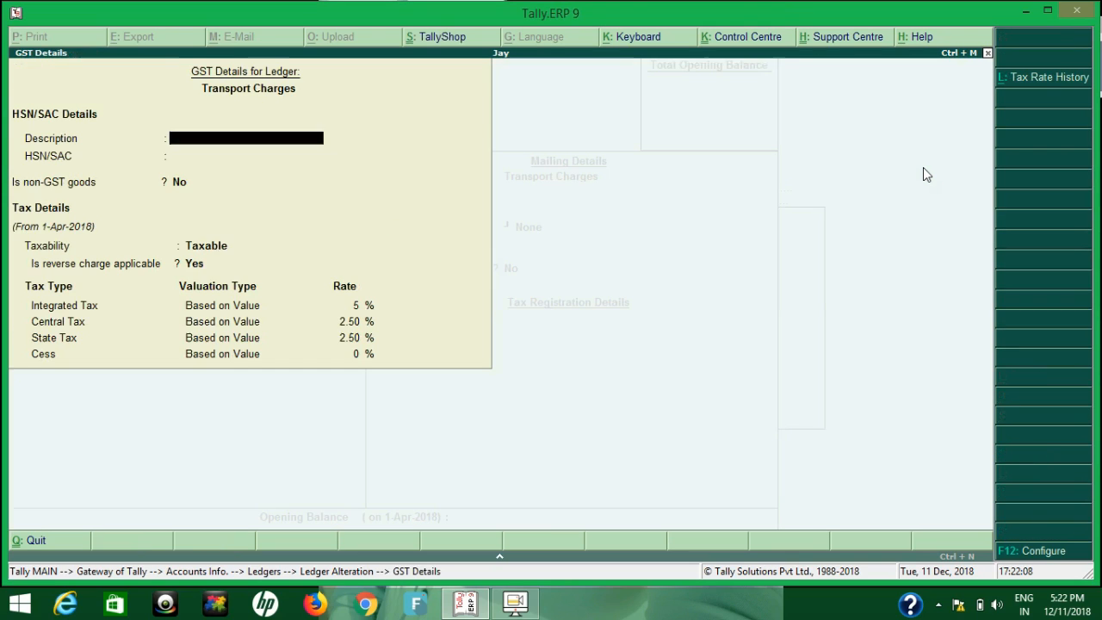
Step: Examine the taxability, reverse charge setting and tax rates of Transport Charges, then accept the ledger
key(Return)
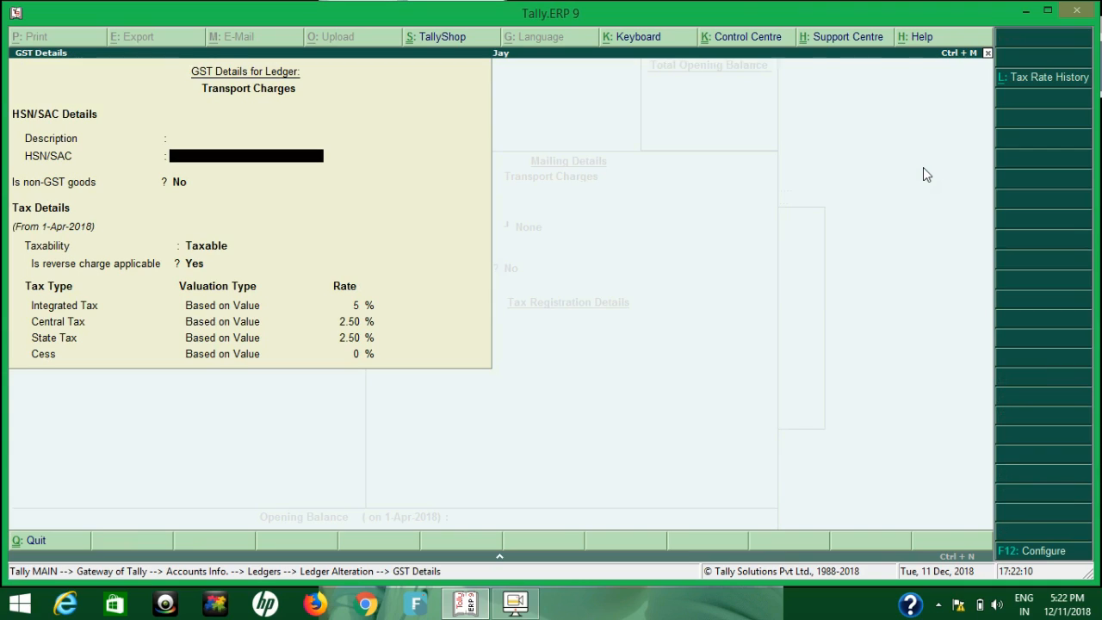
key(Return)
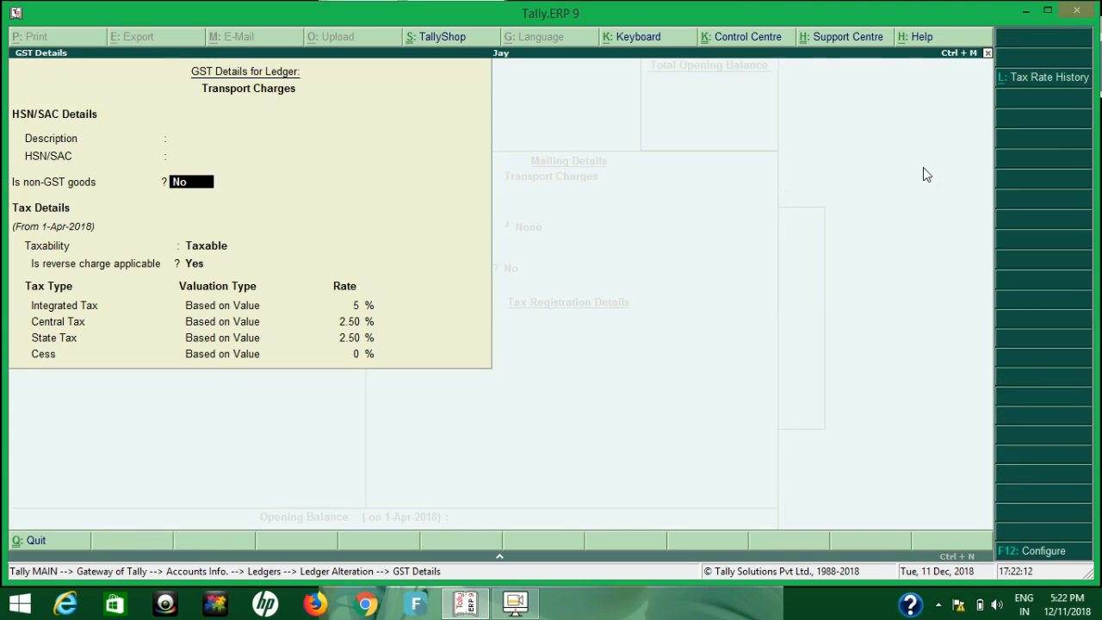
key(Return)
key(Return)
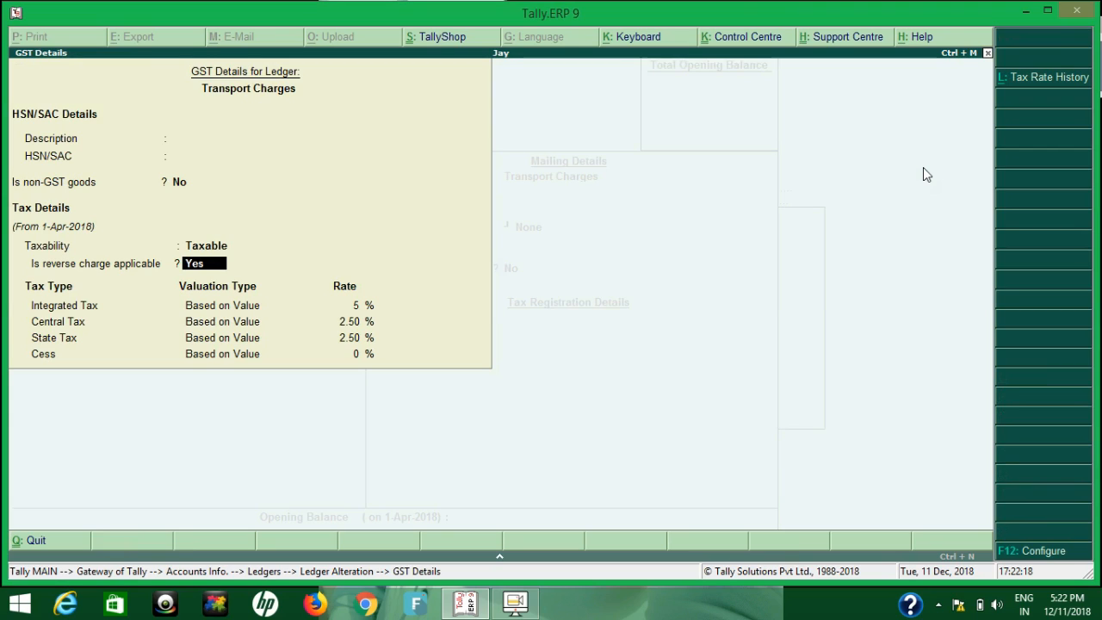
key(Return)
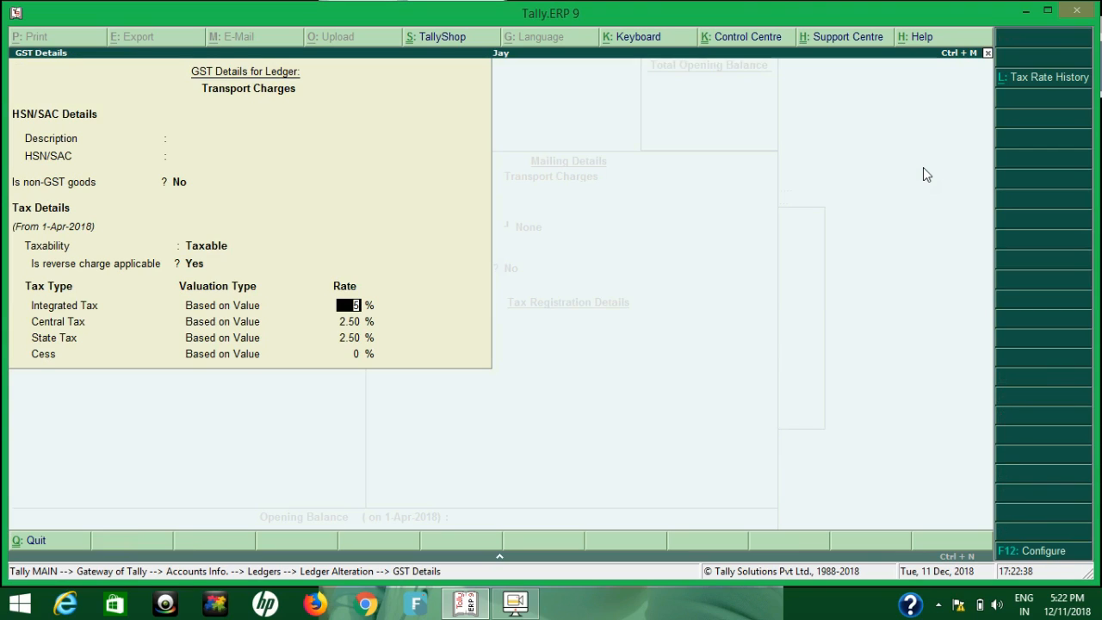
key(Return)
key(Return)
key(Return)
key(Return)
key(Return)
key(Return)
key(Return)
Step: Open the Tax on Rcm ledger, examine its group and GST applicability, and accept it without changes
key(Up)
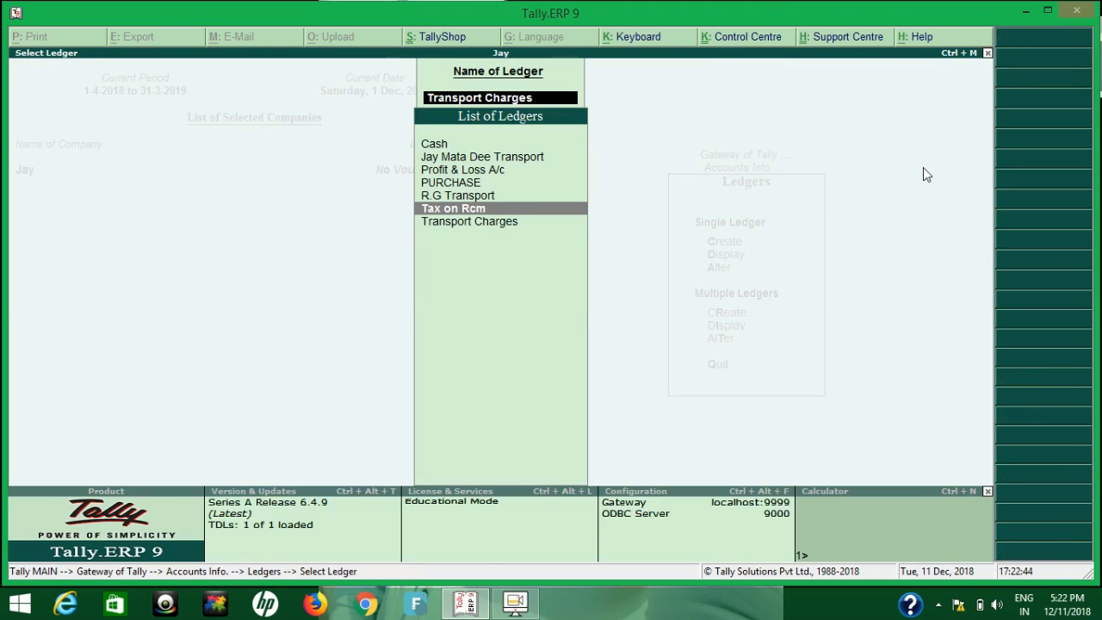
key(Return)
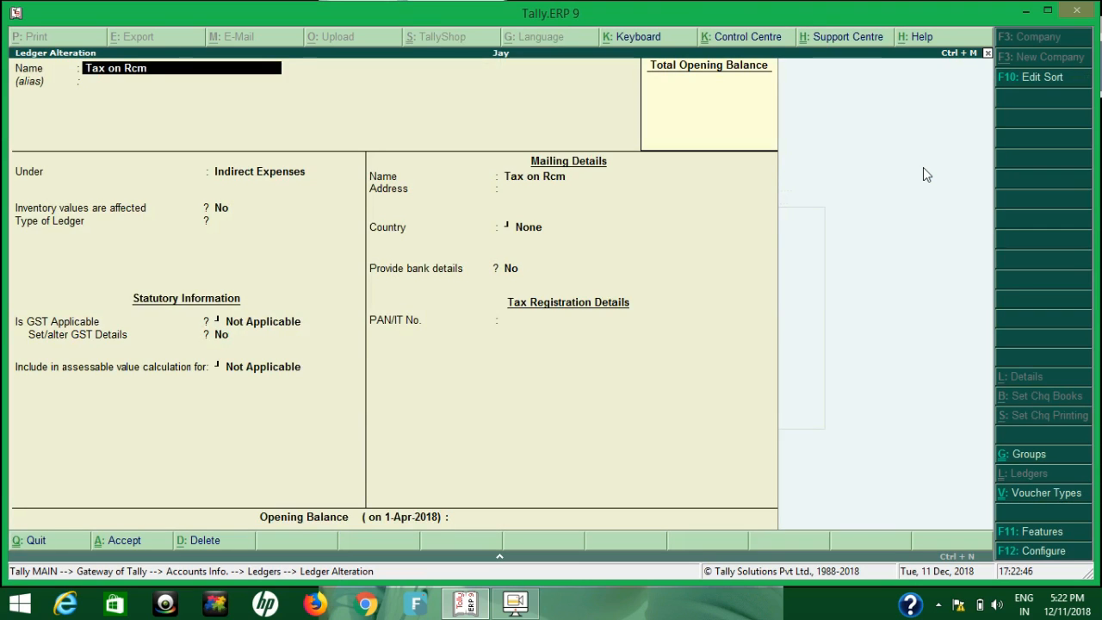
key(Return)
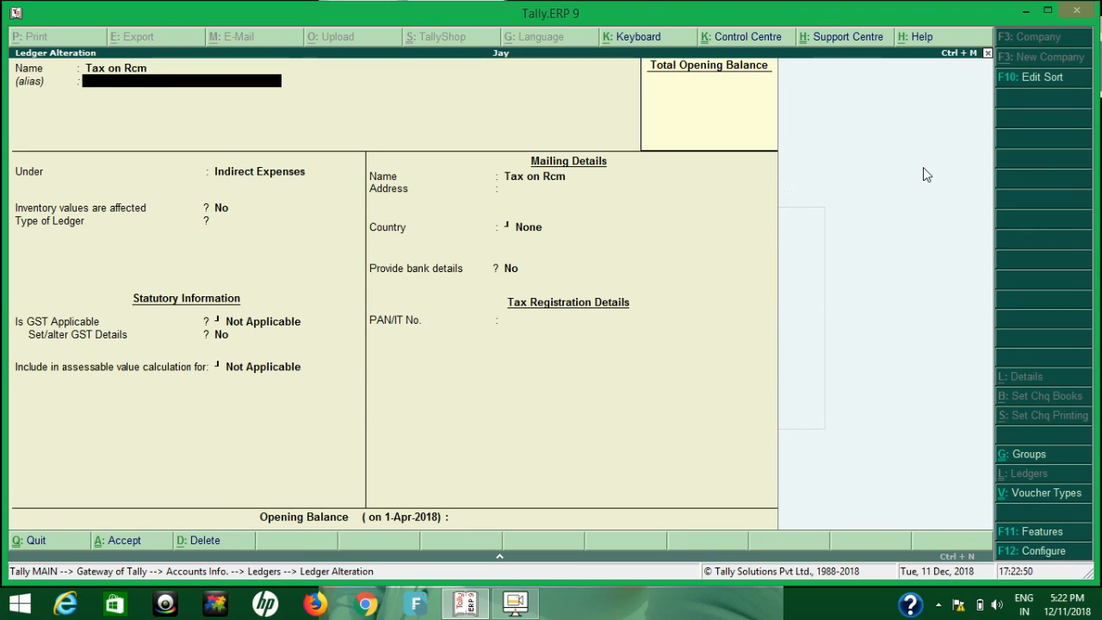
key(Return)
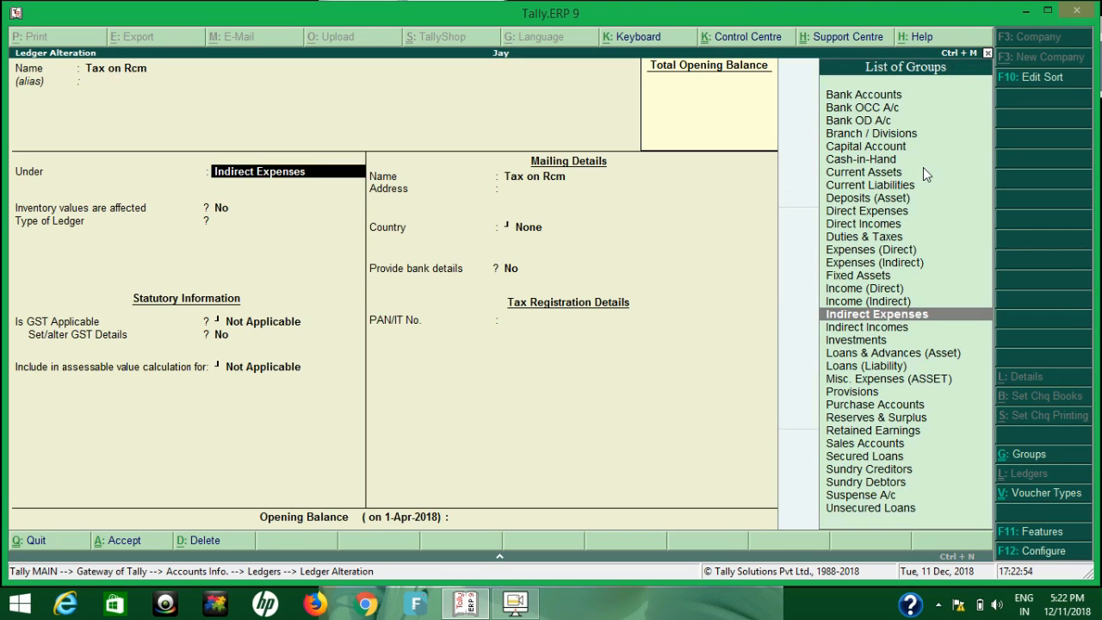
key(Return)
key(Return)
key(Return)
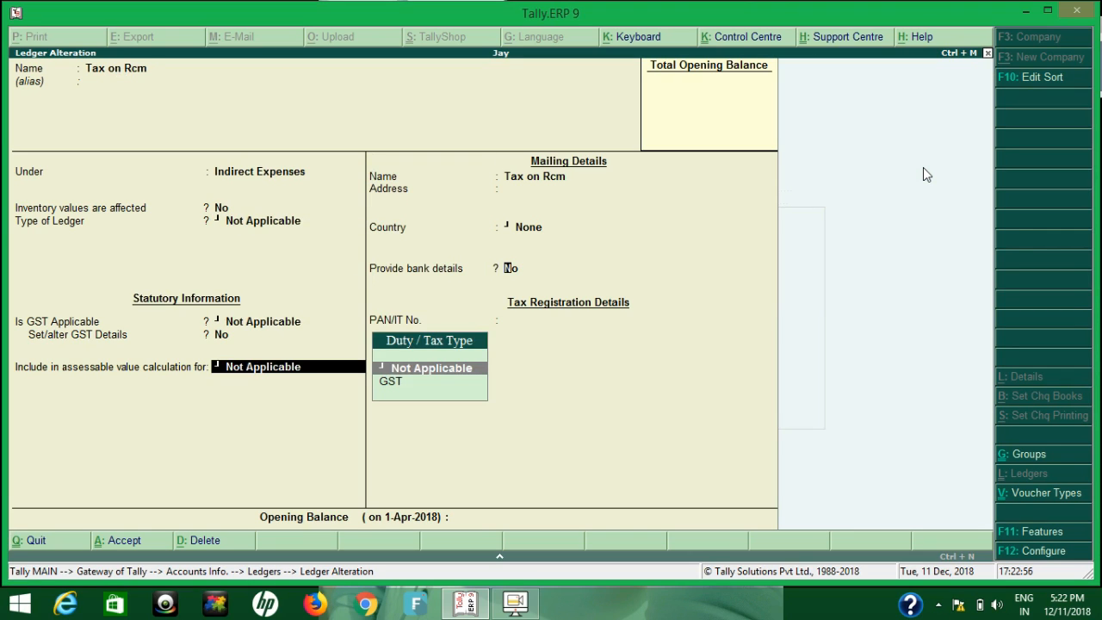
key(Return)
key(Return)
key(Return)
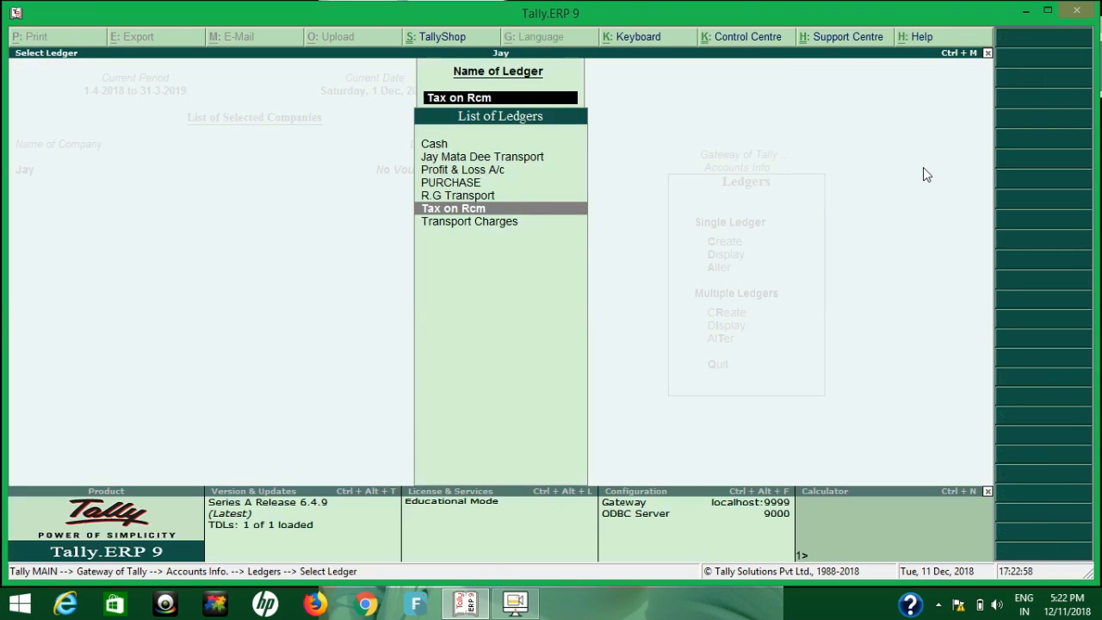
key(Up)
key(Up)
key(Up)
key(Up)
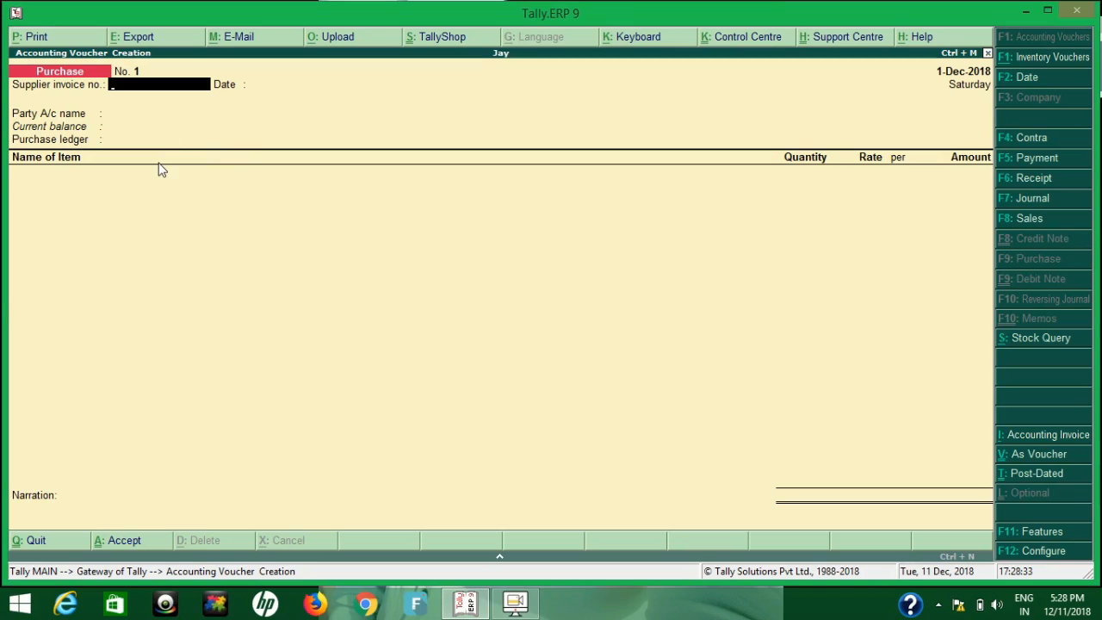
Step: Switch the purchase voucher to accounting invoice mode and confirm its configuration with modification of tax details for GST allowed
click(1035, 438)
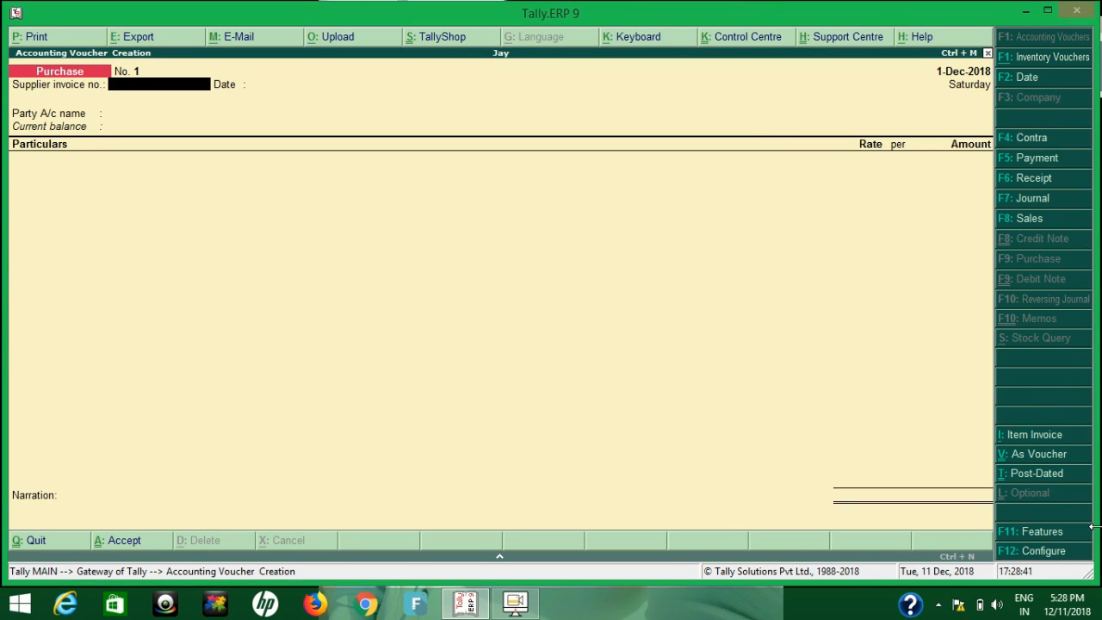
click(1058, 556)
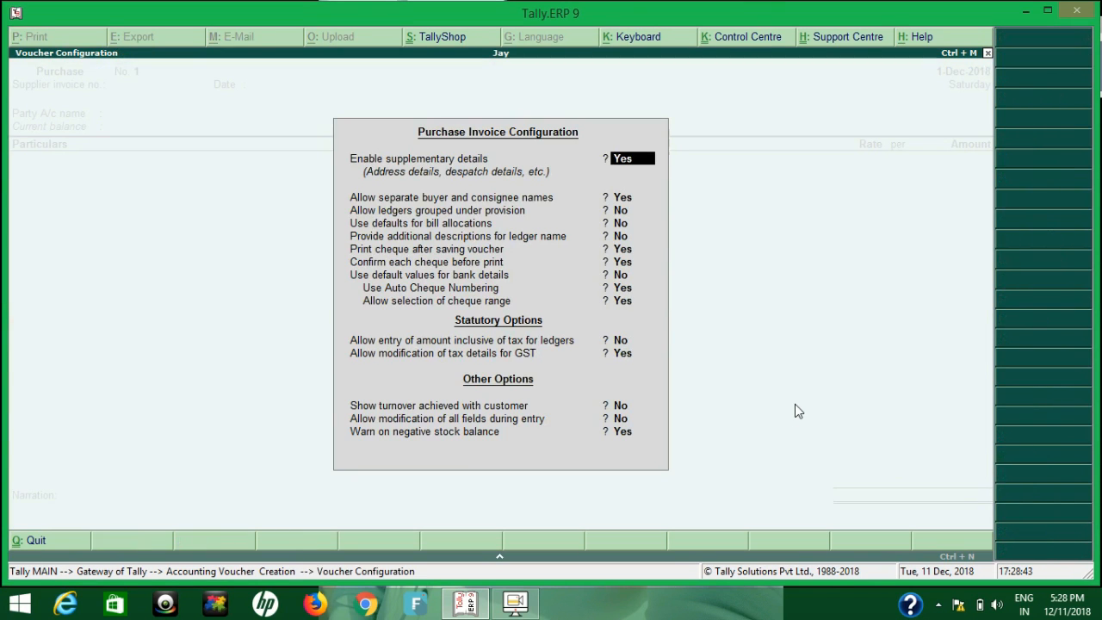
key(Return)
key(Return)
key(Return)
key(Return)
key(Return)
key(Return)
key(Return)
key(Return)
key(Return)
key(Return)
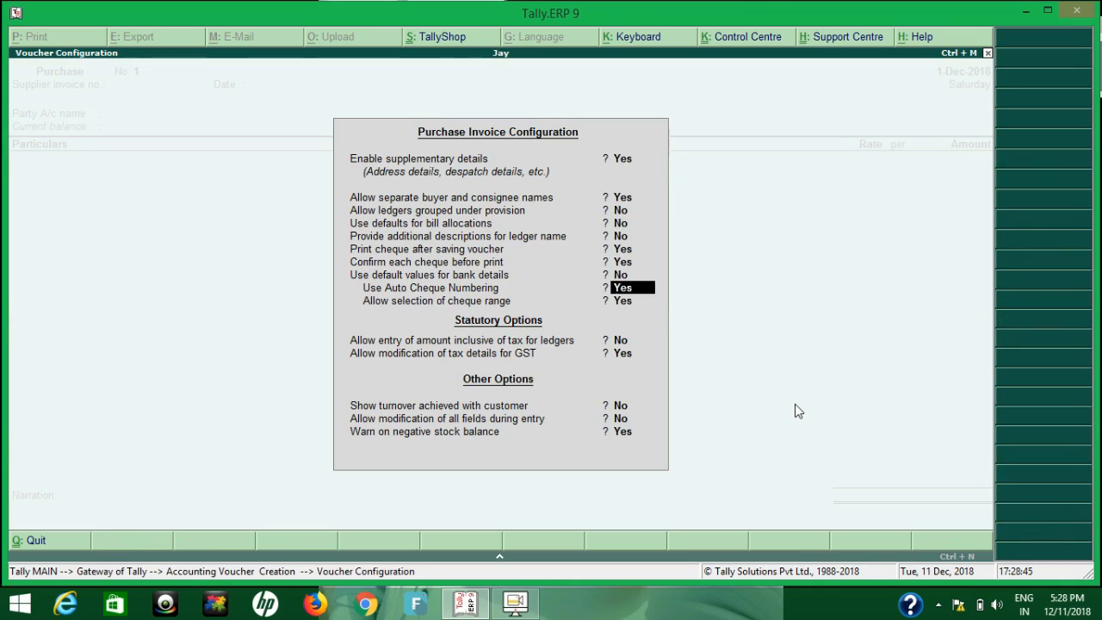
key(Return)
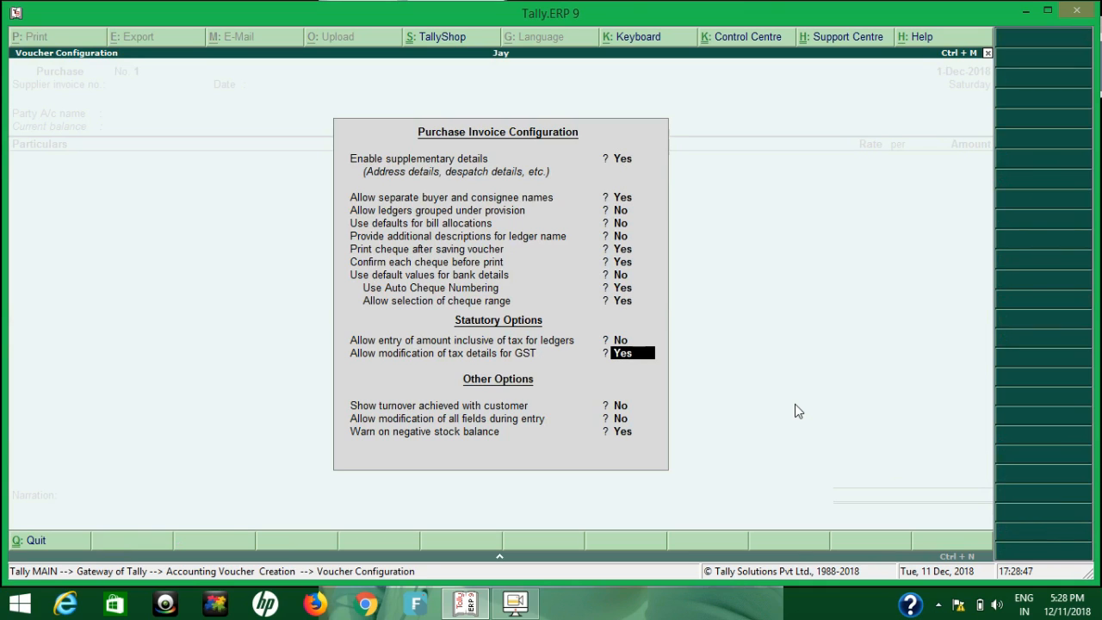
key(Return)
key(Return)
key(Return)
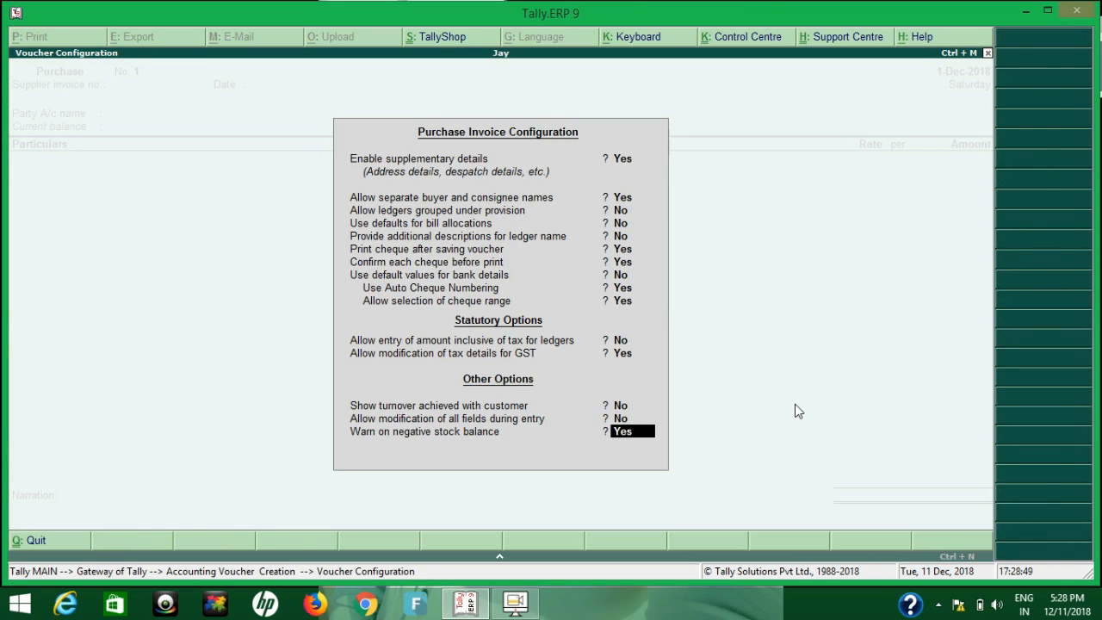
key(Return)
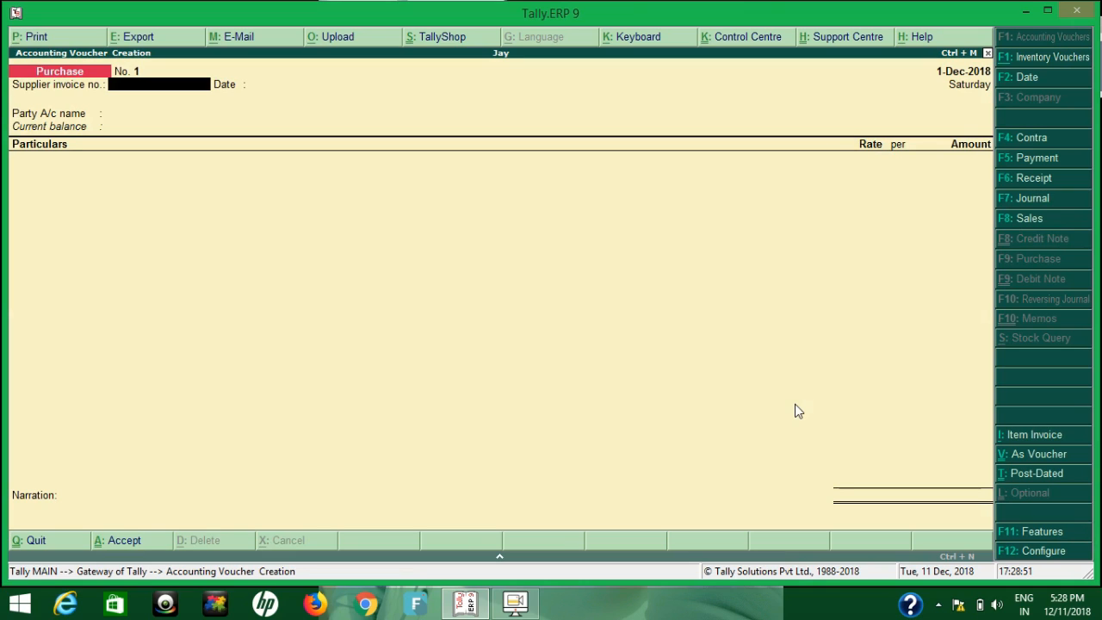
Step: Enter supplier invoice number 1 dated 1-Dec-2018, choose Jay Mata Dee Transport as the party, and accept its supplier details
text(1)
key(Return)
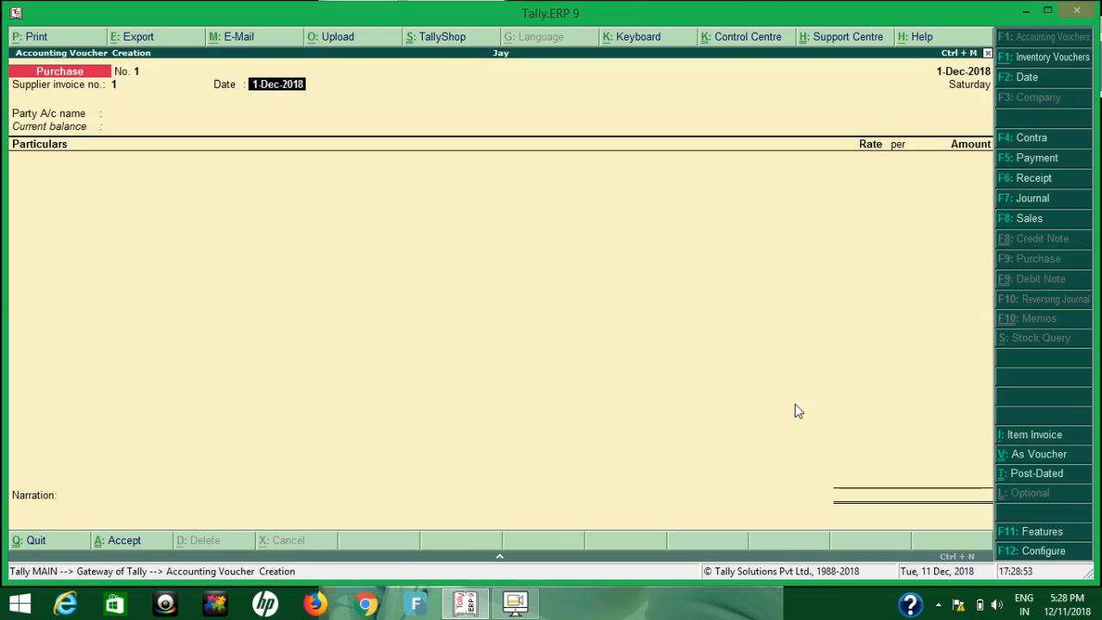
key(Return)
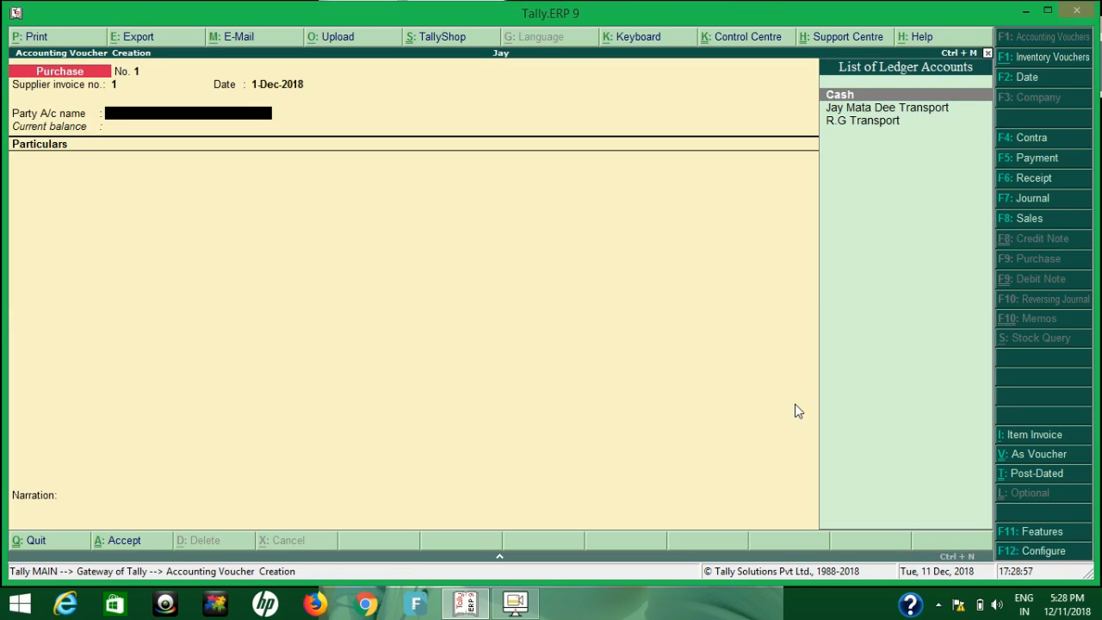
key(Down)
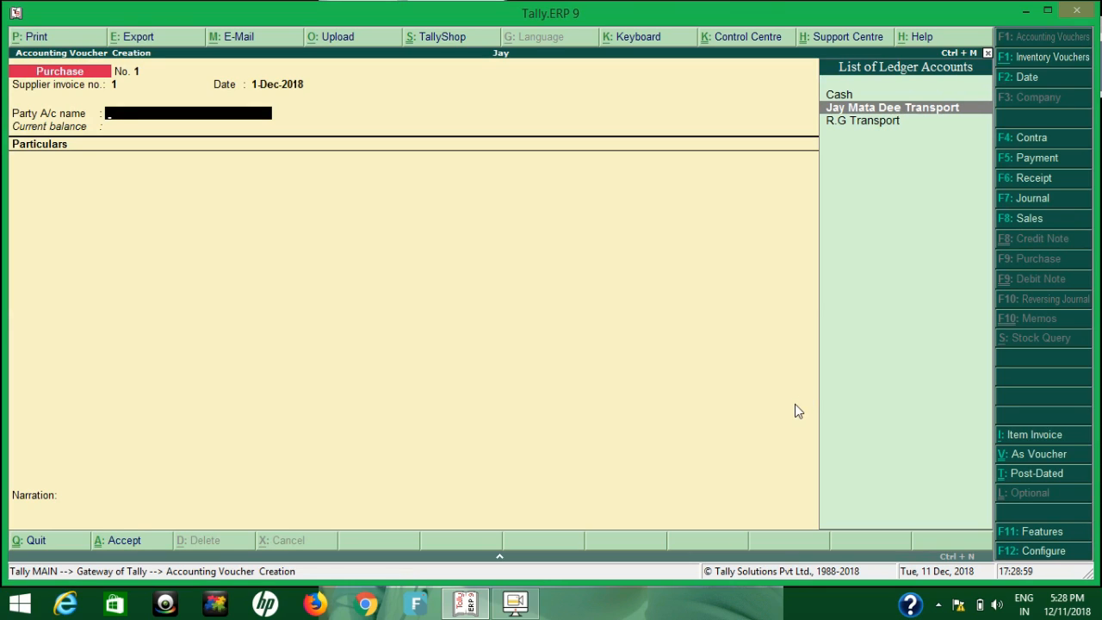
key(Return)
key(Return)
key(Return)
key(Return)
key(Return)
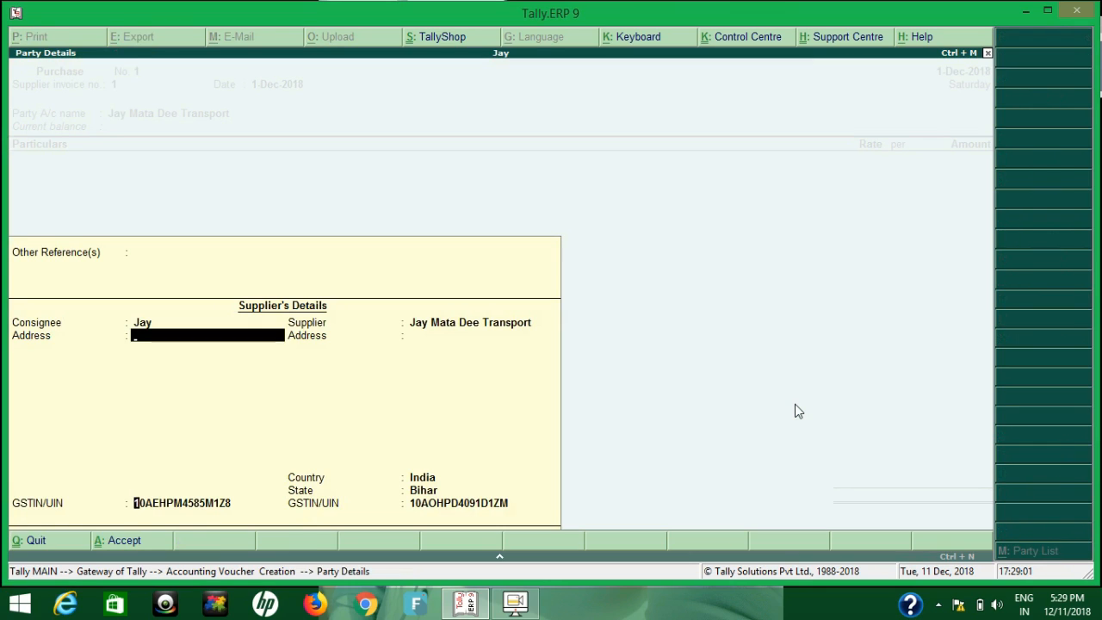
key(Return)
key(Return)
key(Return)
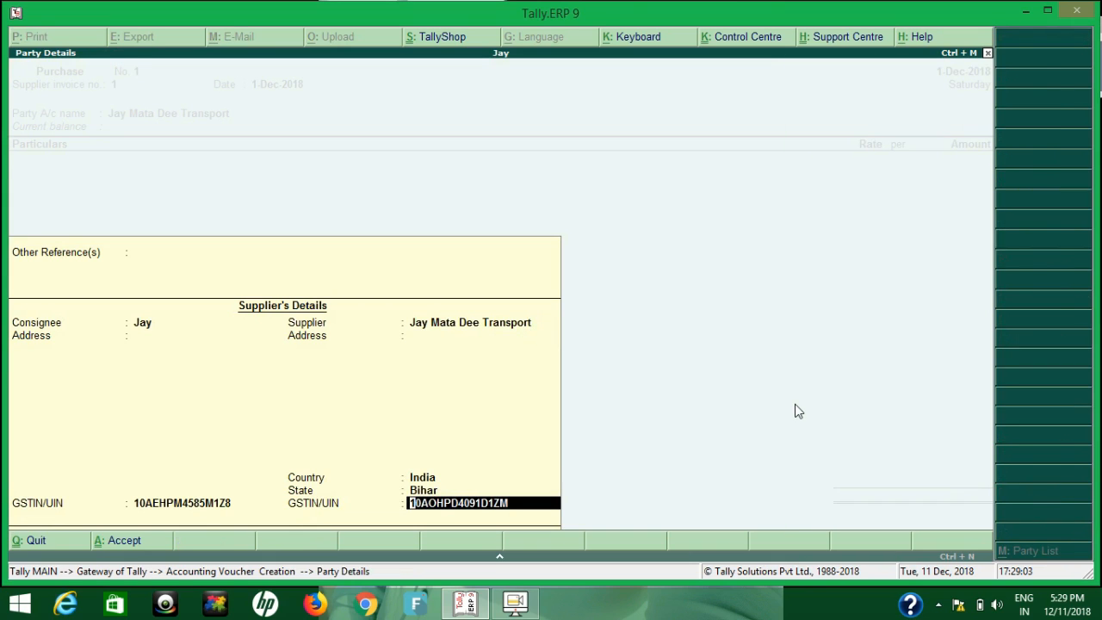
key(Return)
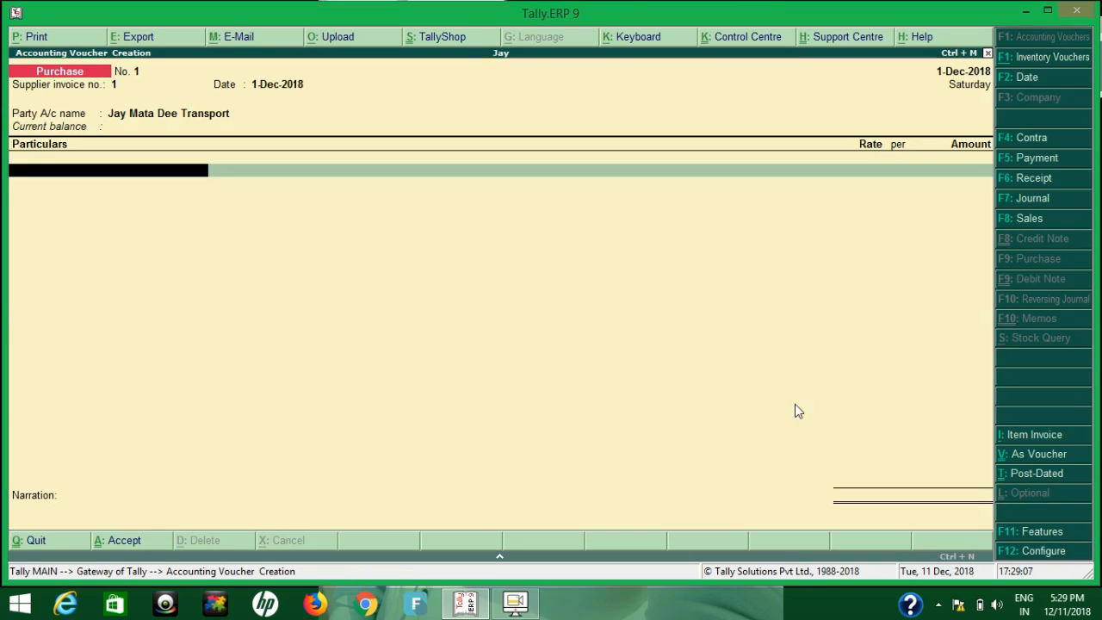
Step: Add Transport Charges of 5,000 to the purchase voucher, keeping its tax classification as Taxable with reverse charge applicable
text(Tr)
key(Return)
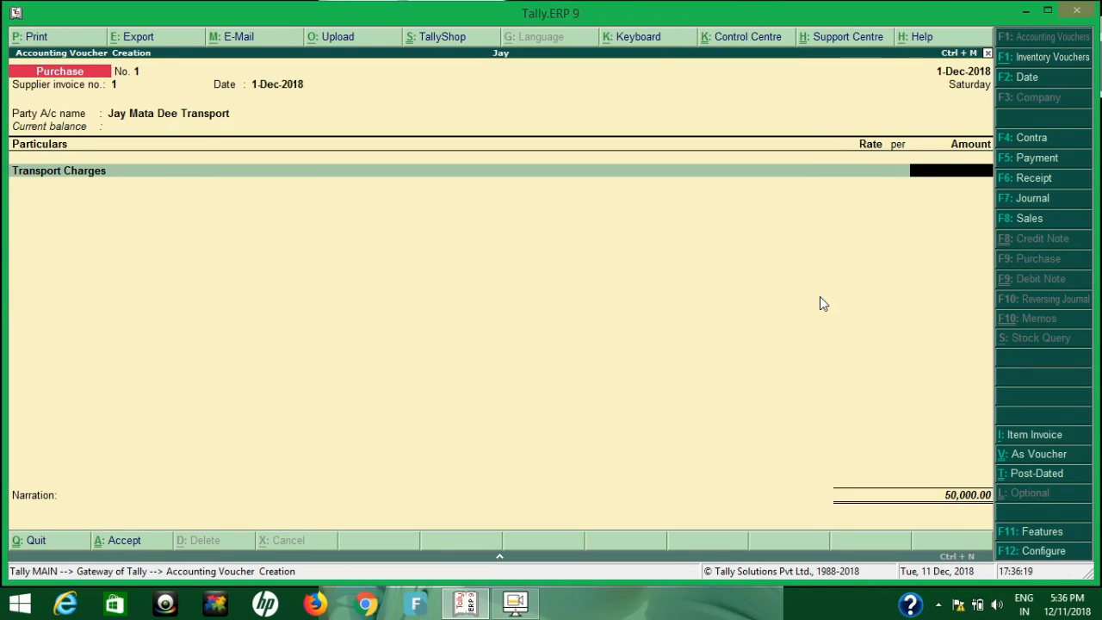
text(5000)
key(Return)
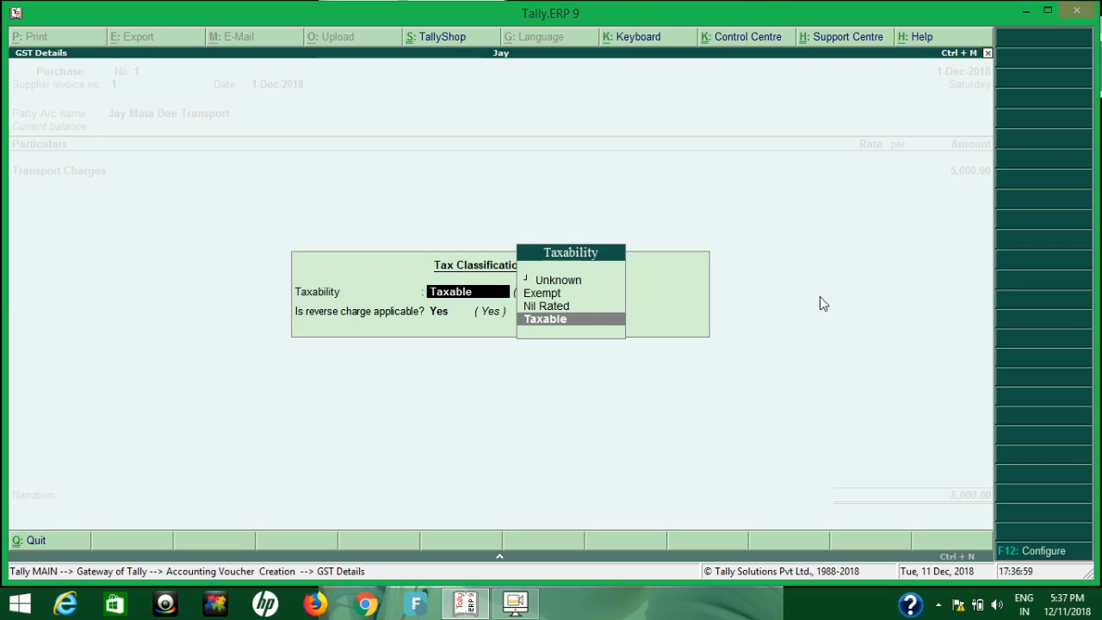
key(Up)
key(Up)
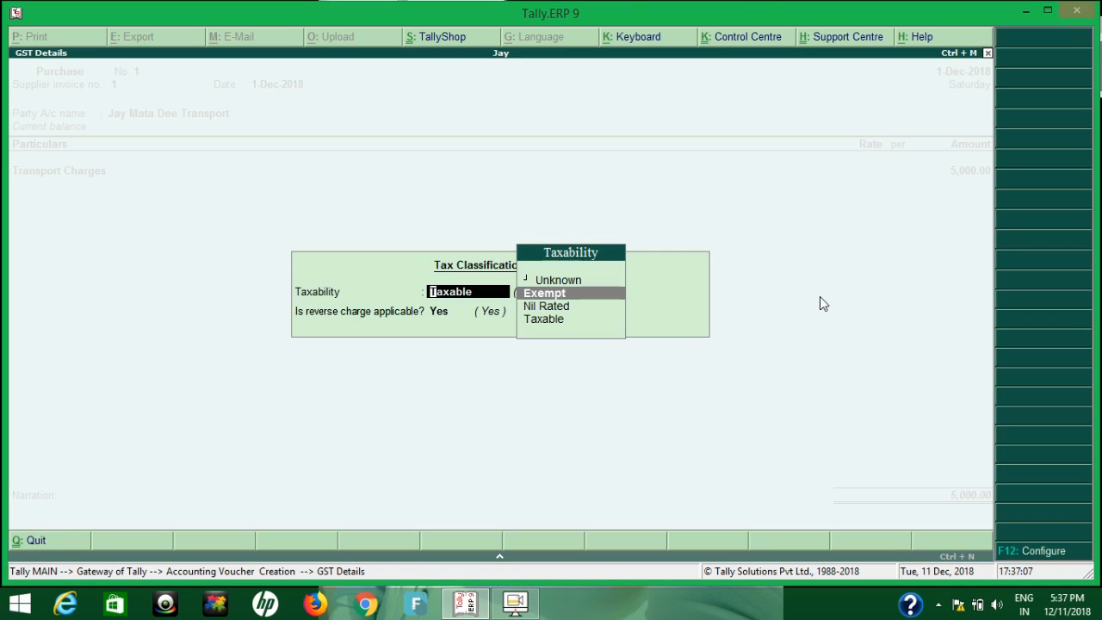
key(Down)
key(Down)
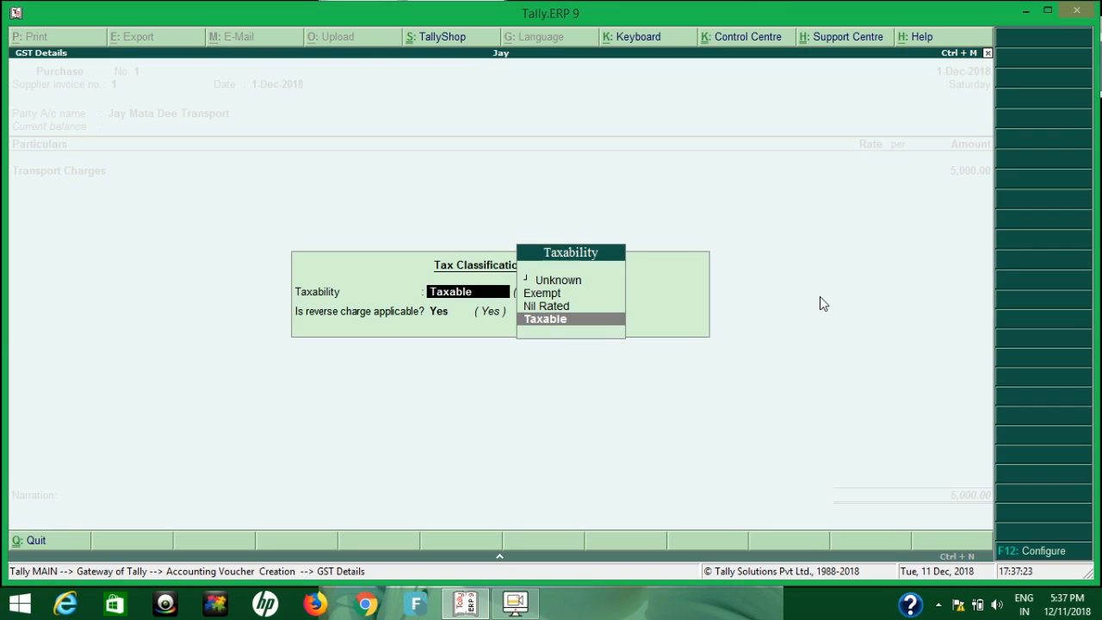
key(Return)
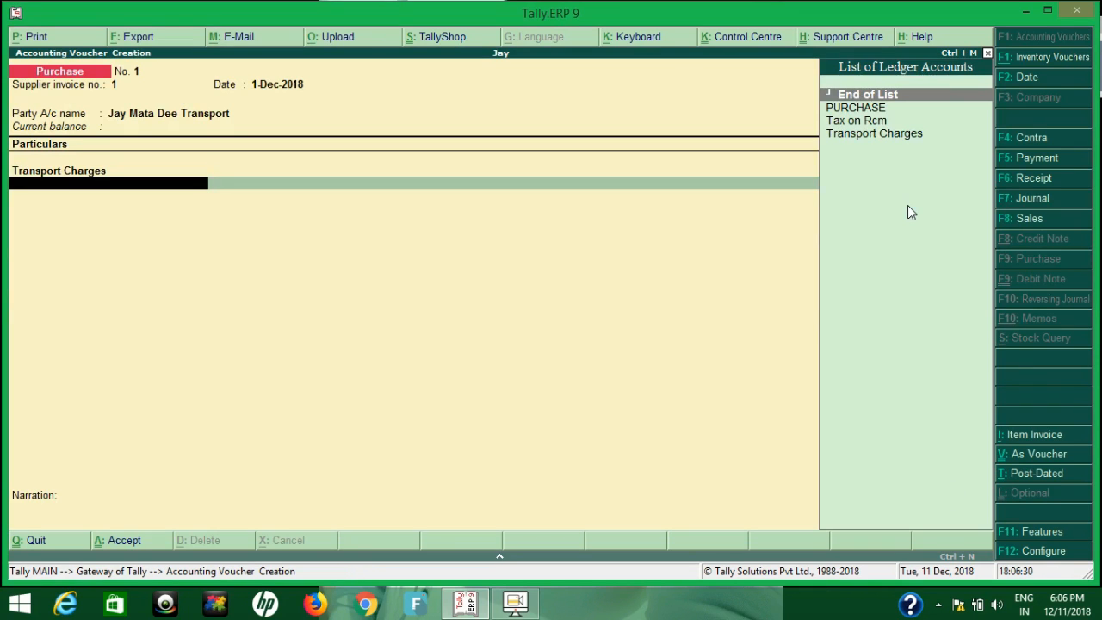
Step: Finish the particulars, accept New Ref 1 as the bill-wise reference, and save the purchase voucher without narration
key(Return)
key(Return)
key(Return)
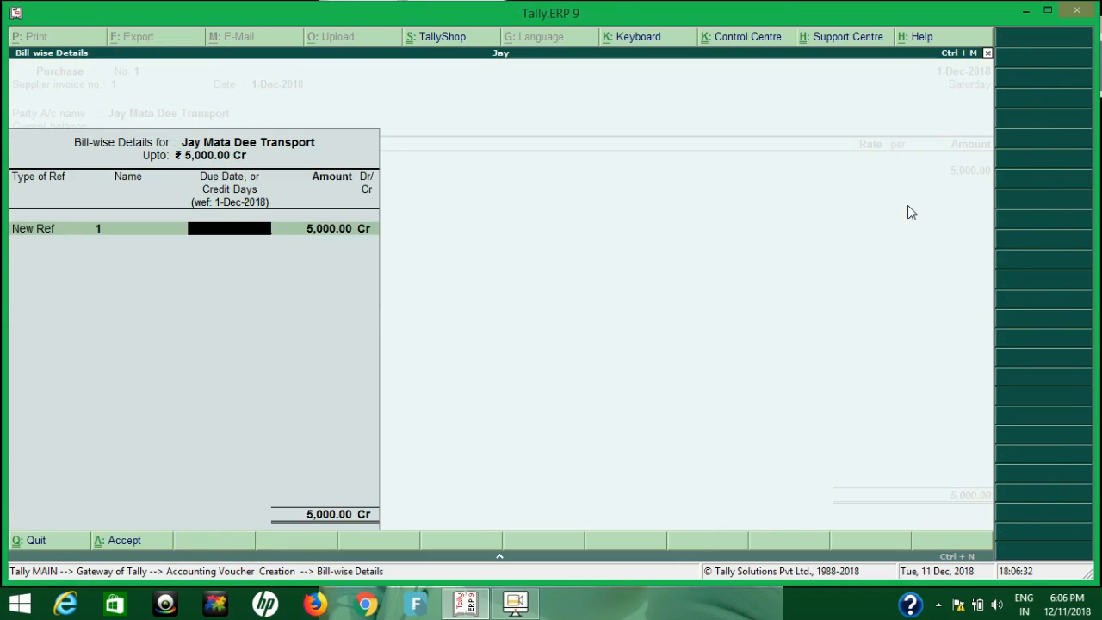
key(Return)
key(Return)
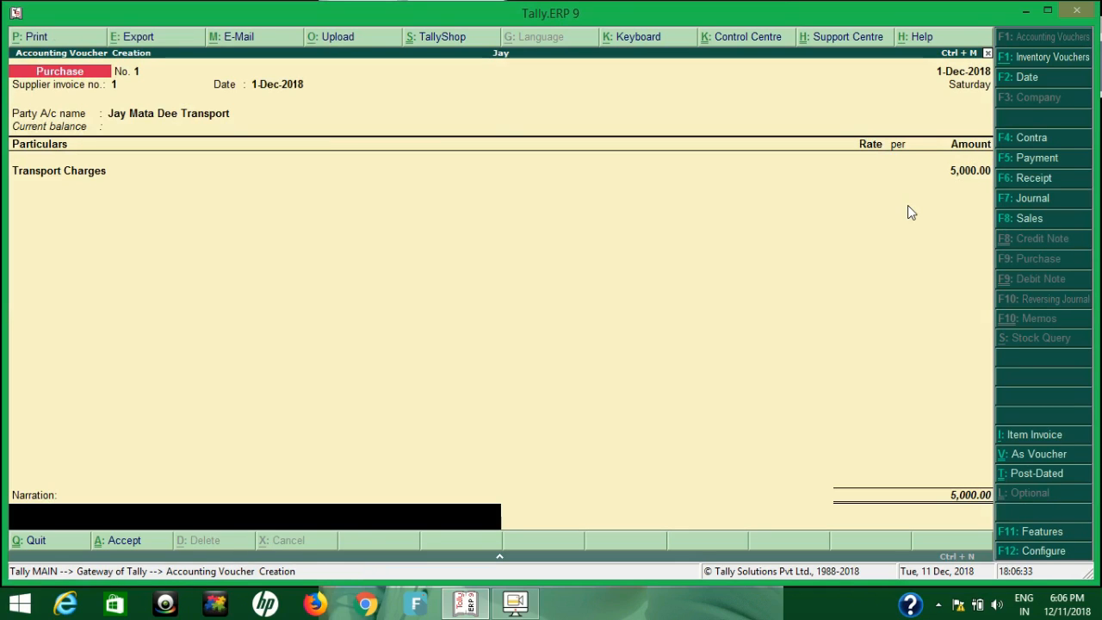
key(Return)
key(Return)
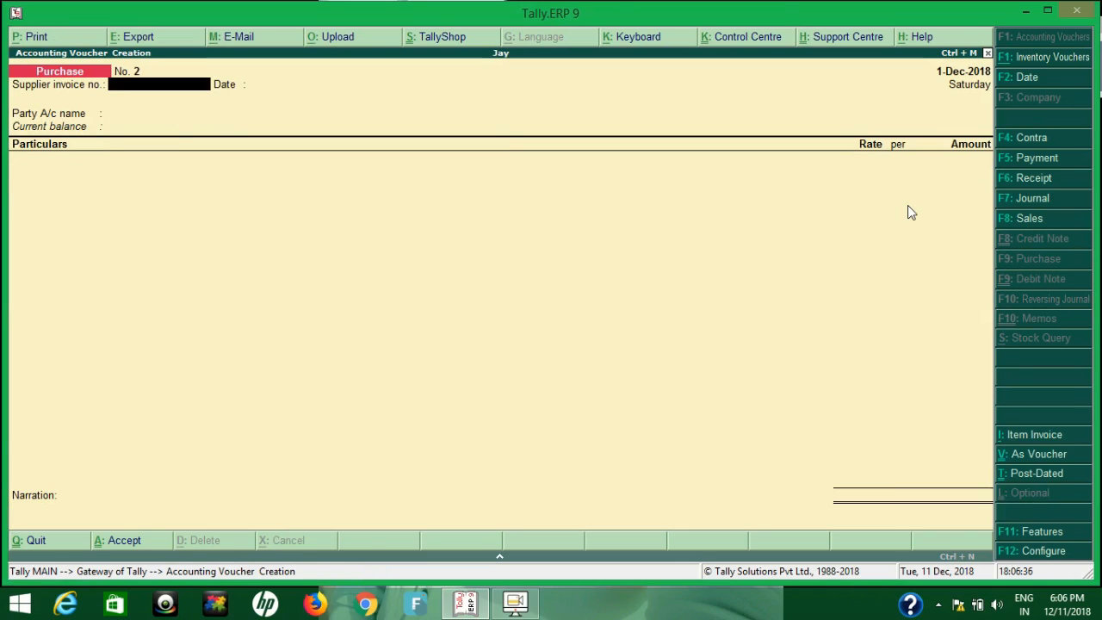
Step: Begin the second purchase voucher with supplier invoice number 1 dated 1-Dec-2018 and R.G Transport as party, accepting the supplier details
text(1)
key(Return)
key(Return)
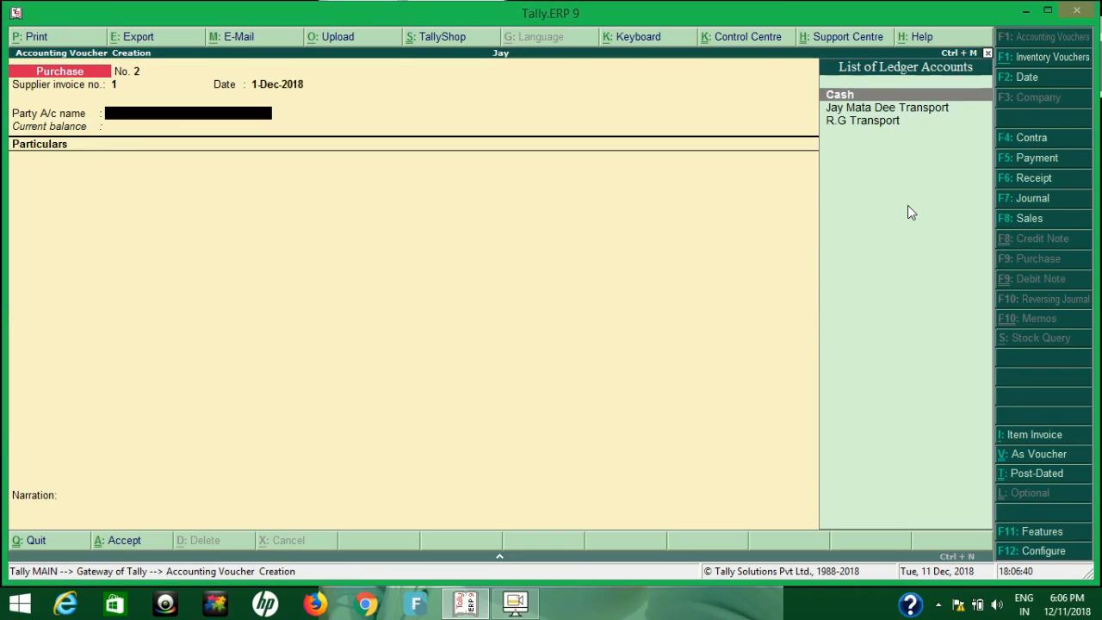
key(Down)
key(Down)
key(Return)
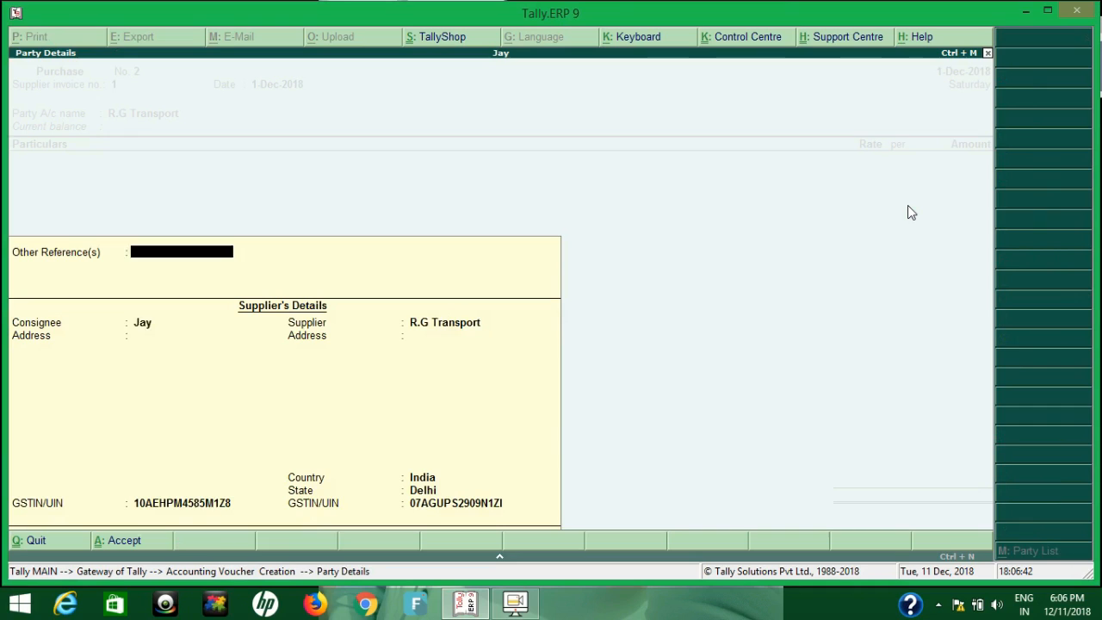
key(Return)
key(Return)
key(Return)
key(Return)
key(Return)
key(Return)
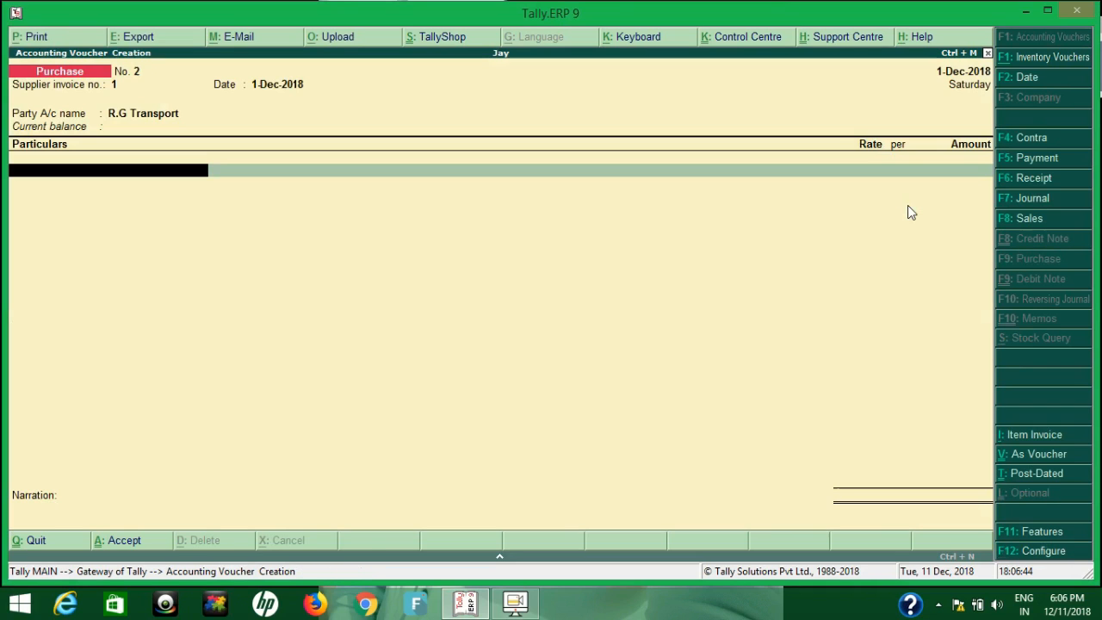
Step: Record Transport Charges of 2,000 in the R.G Transport voucher, accept its tax and bill details, and save it
text(t Charges)
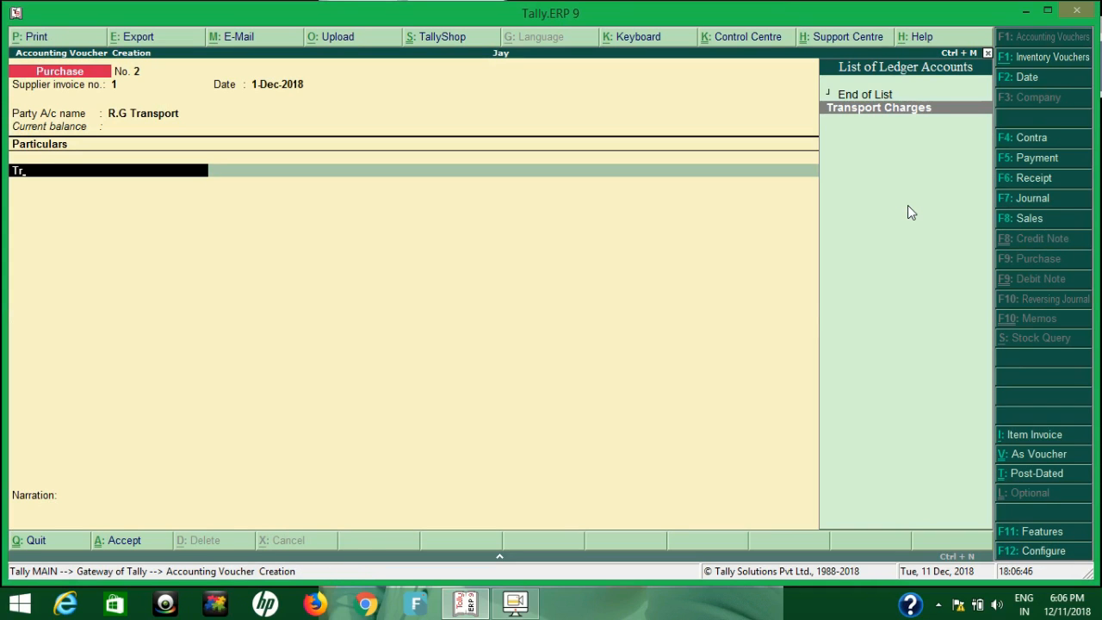
key(Return)
text(2000)
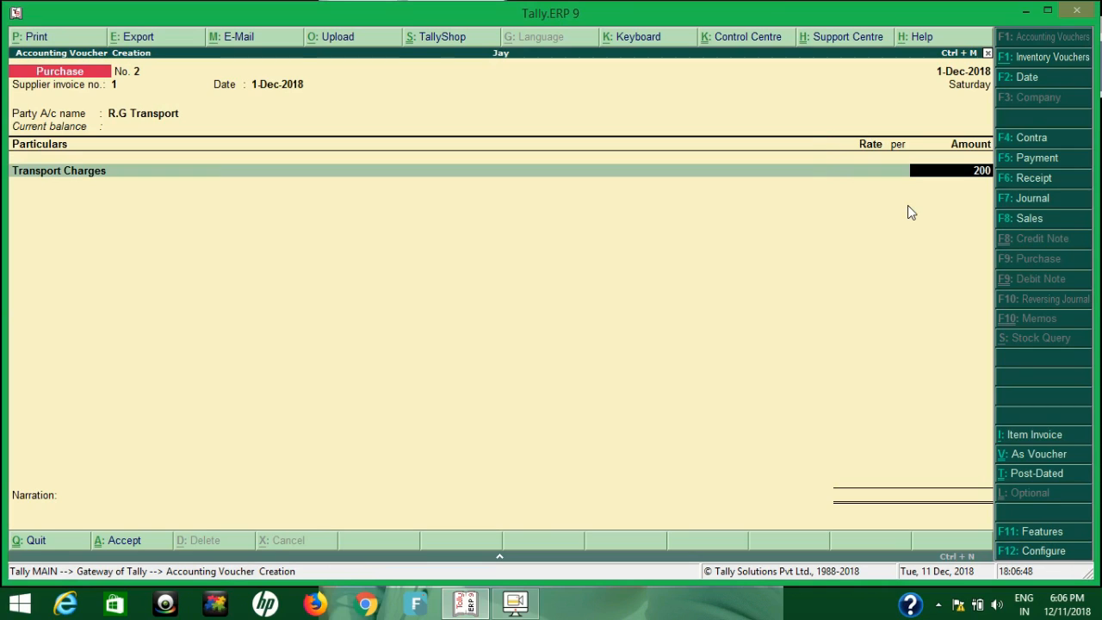
key(Return)
key(Return)
key(Return)
key(Return)
key(Return)
key(Return)
key(Return)
key(Return)
key(Return)
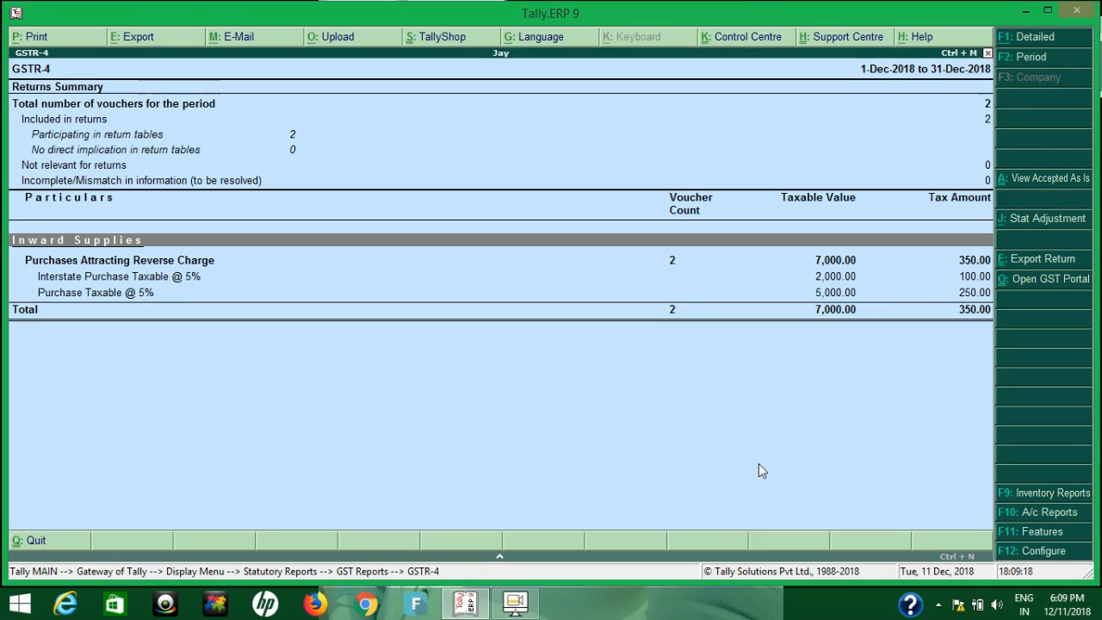
Step: Leave the GSTR-4 report, return to accounting voucher entry, and switch the voucher type to Payment
key(Escape)
key(Escape)
key(Escape)
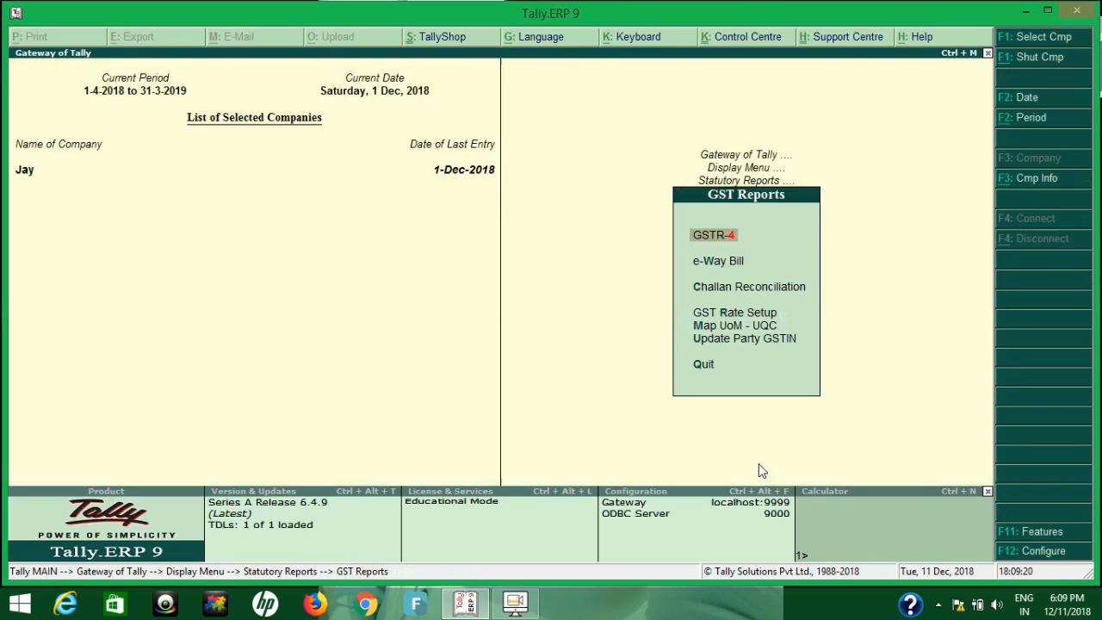
key(Escape)
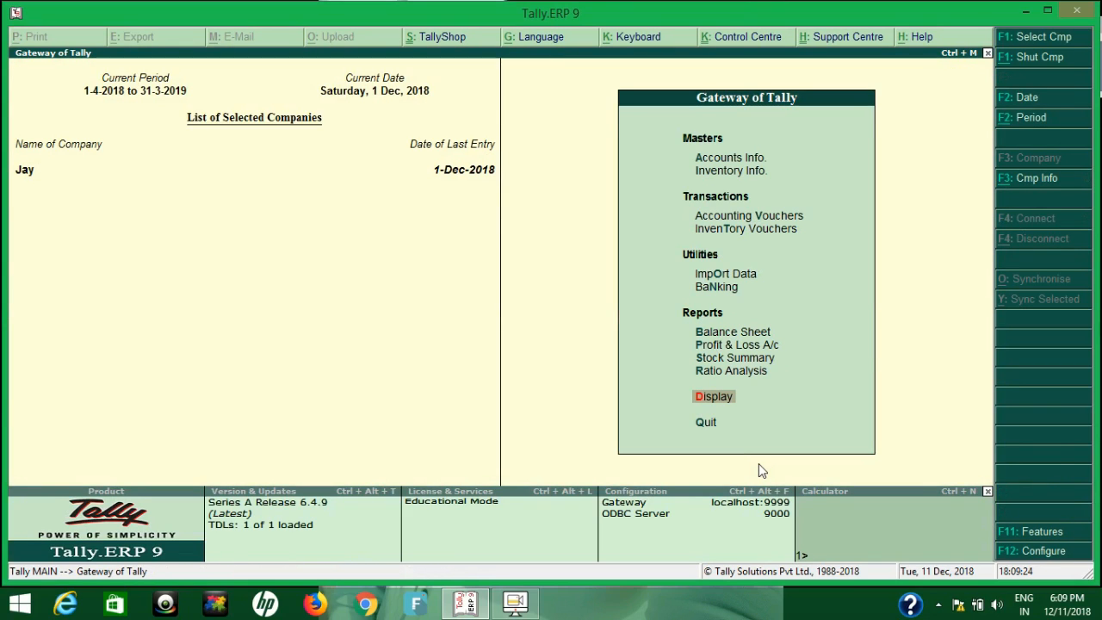
key(v)
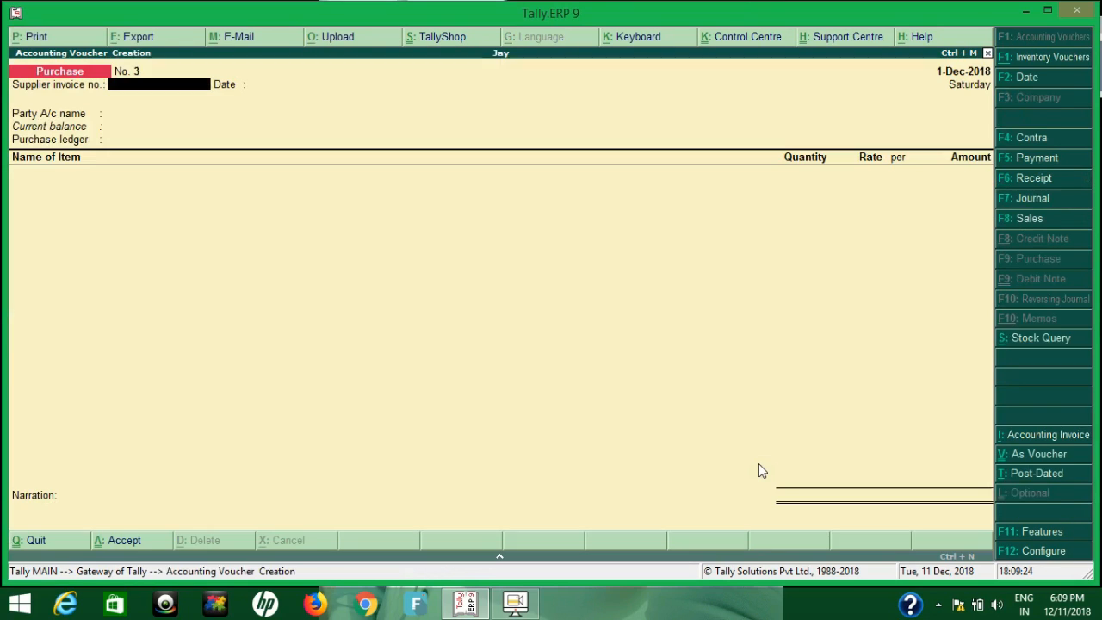
click(1043, 162)
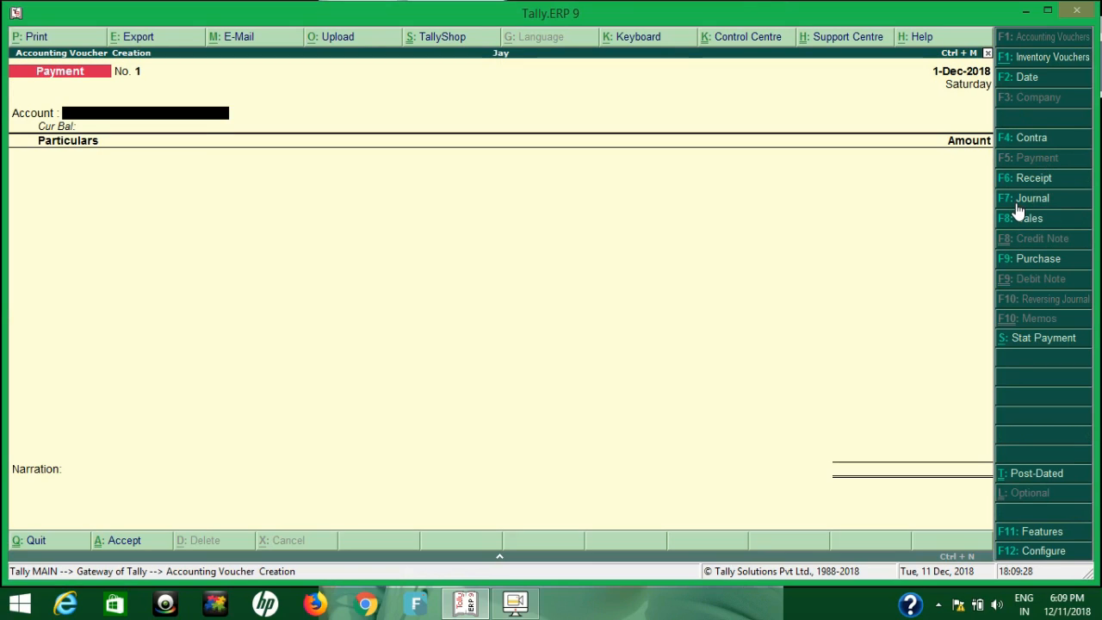
Step: Set up a GST statutory payment for 1-Dec-2018 to 31-Dec-2018 with payment type Recipient Liability
click(1038, 340)
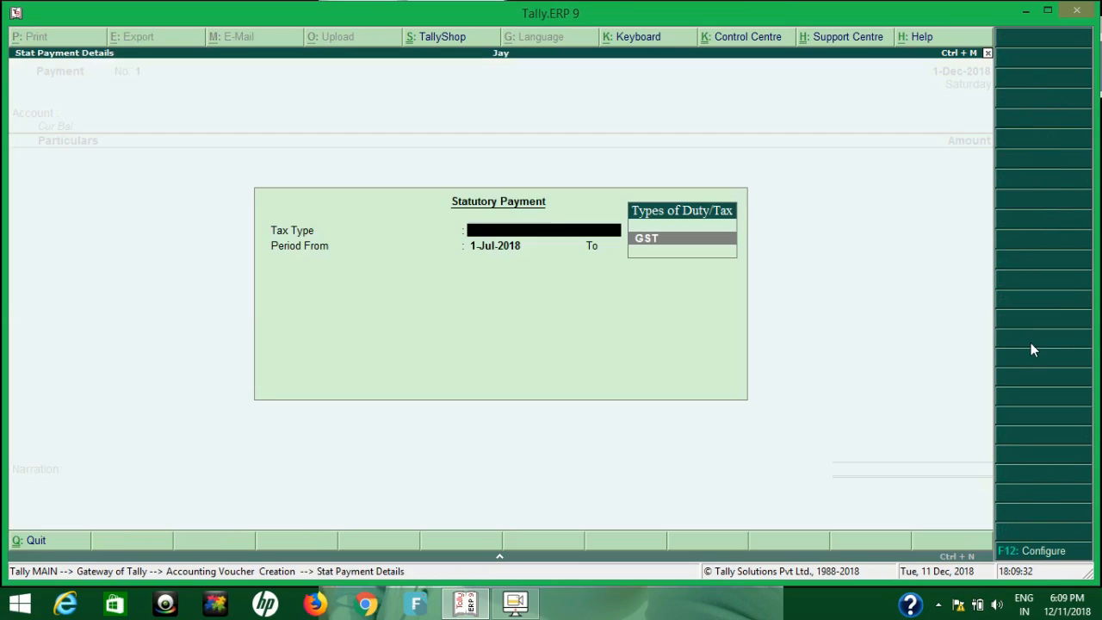
key(Return)
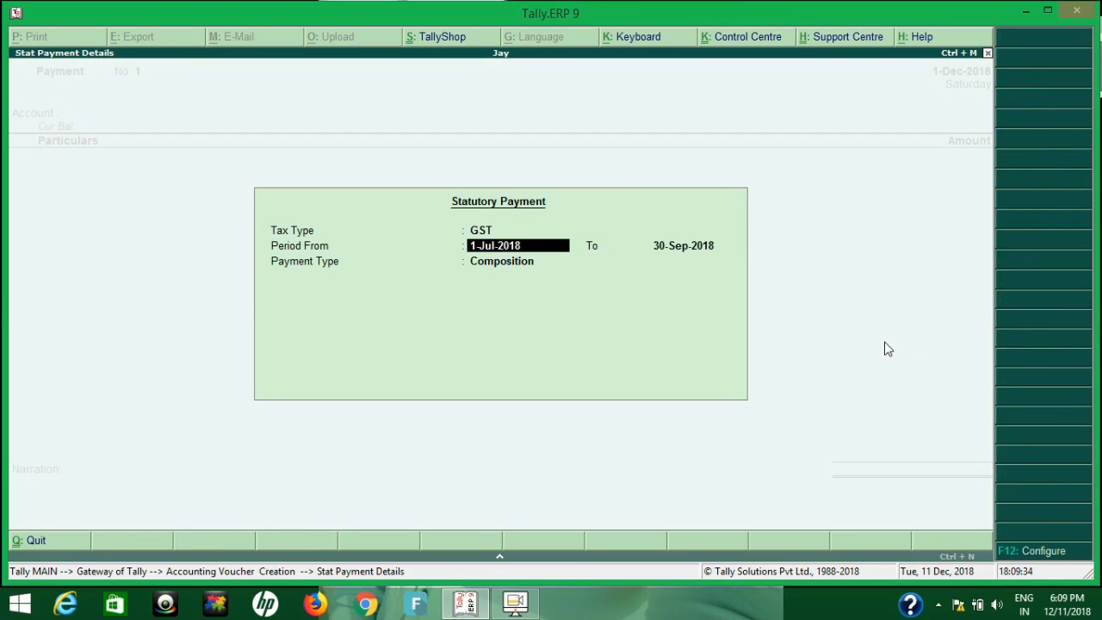
text(1-12)
key(Return)
text(31)
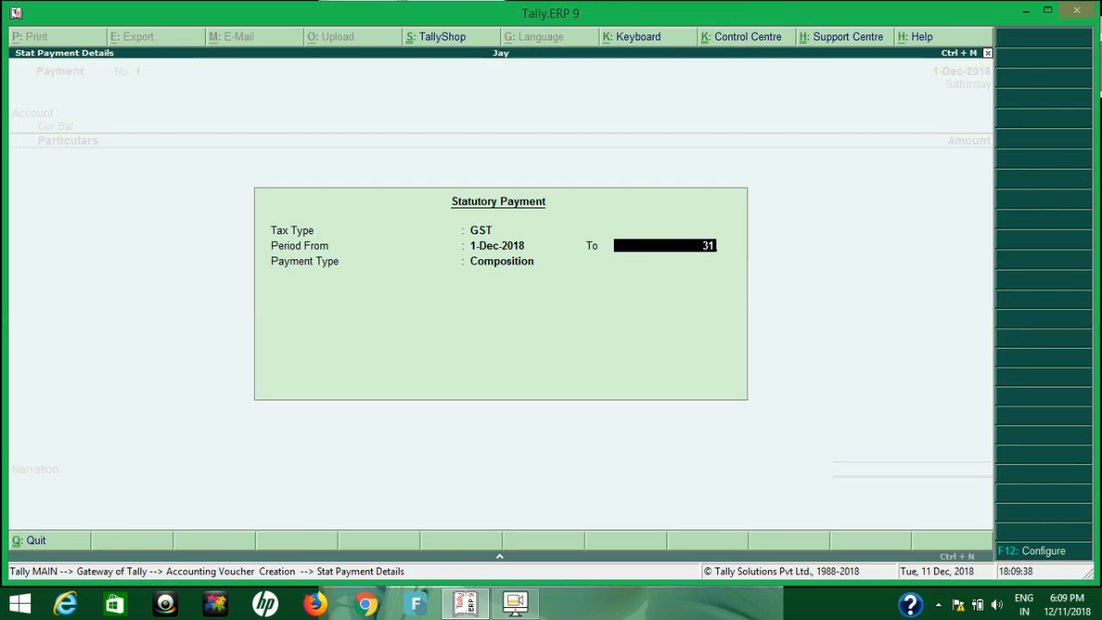
text(-12)
key(Return)
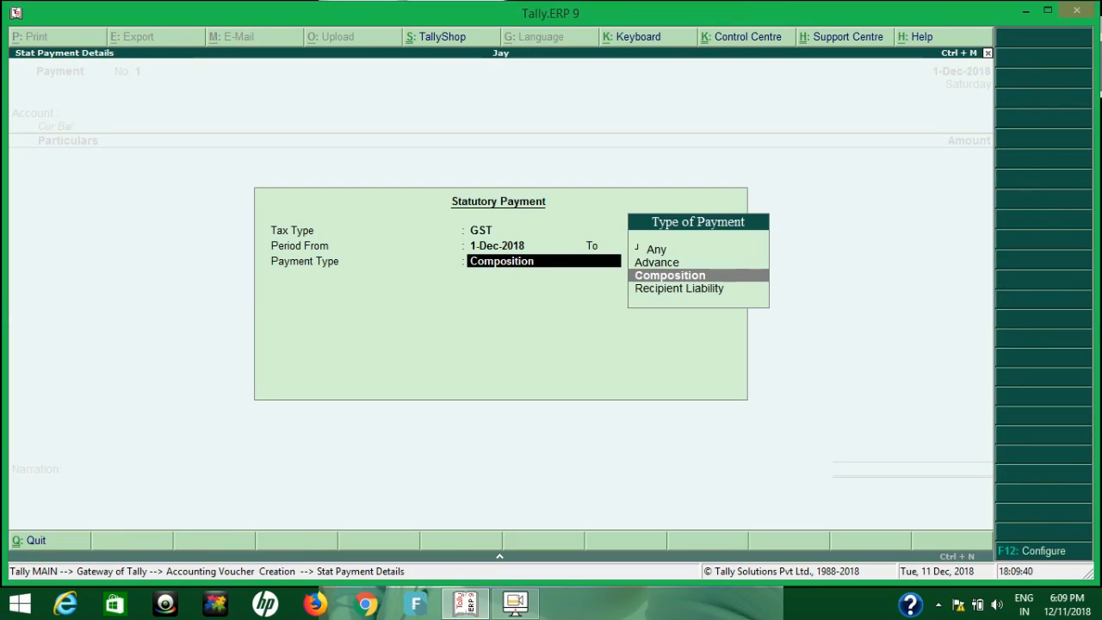
key(Down)
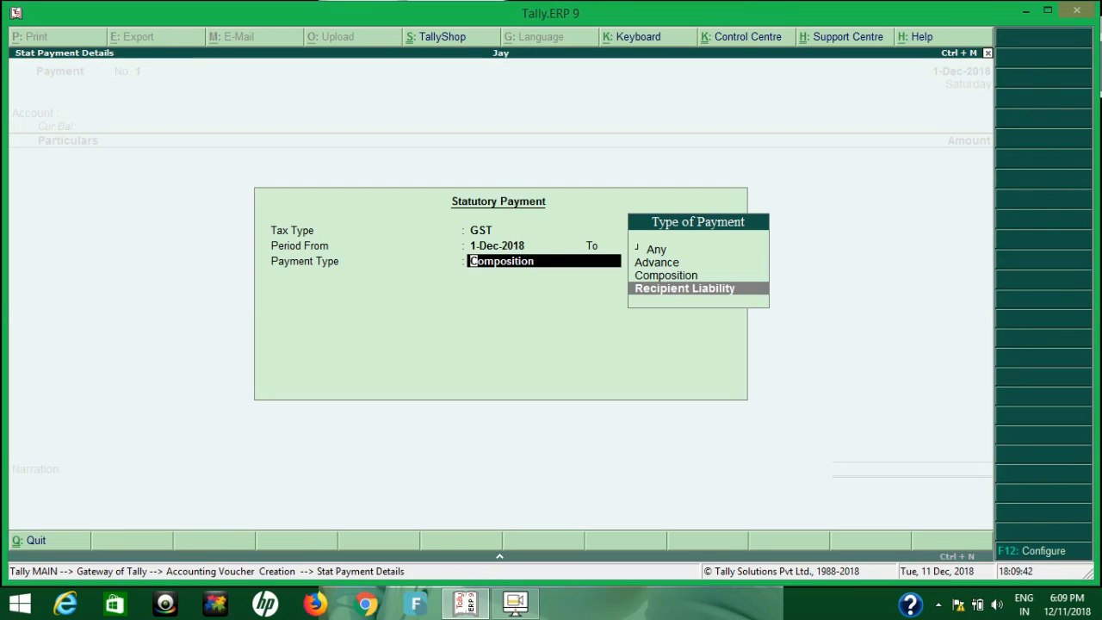
key(Return)
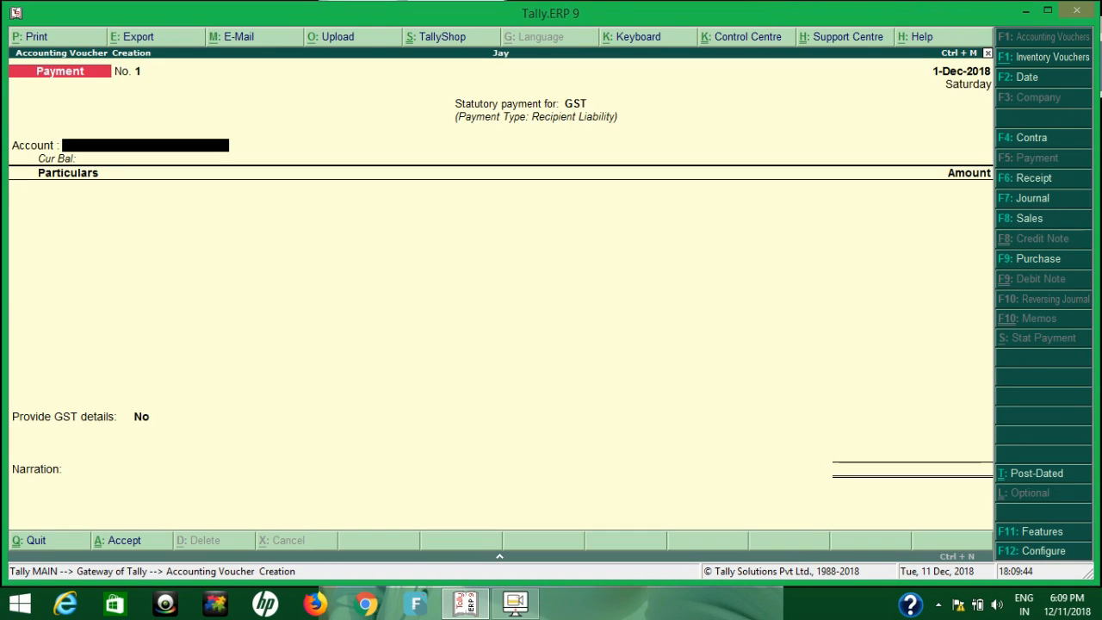
Step: Pay 350 to Tax on Rcm from the Cash account and save the payment voucher without GST details or narration
key(Return)
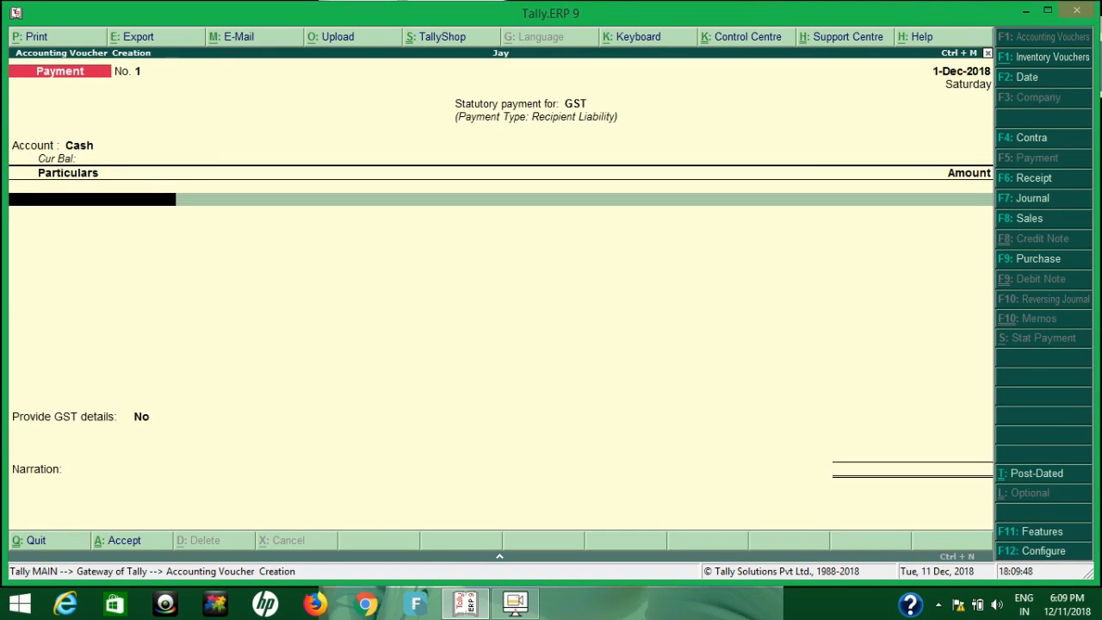
text(Tax on Rcm)
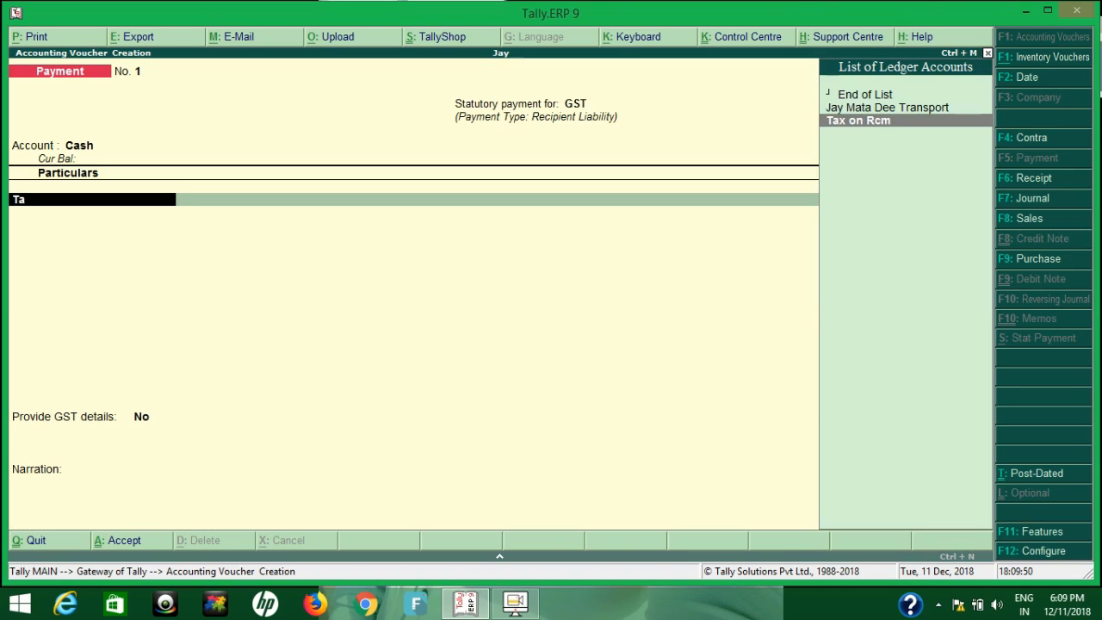
key(Return)
text(350)
key(Return)
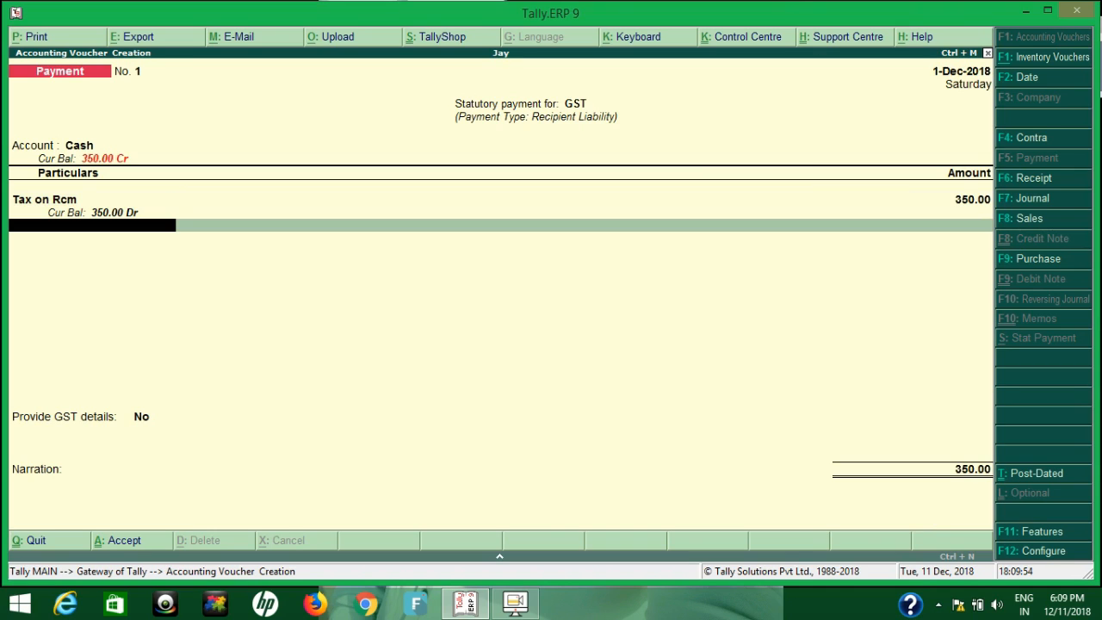
key(Return)
key(Return)
key(Return)
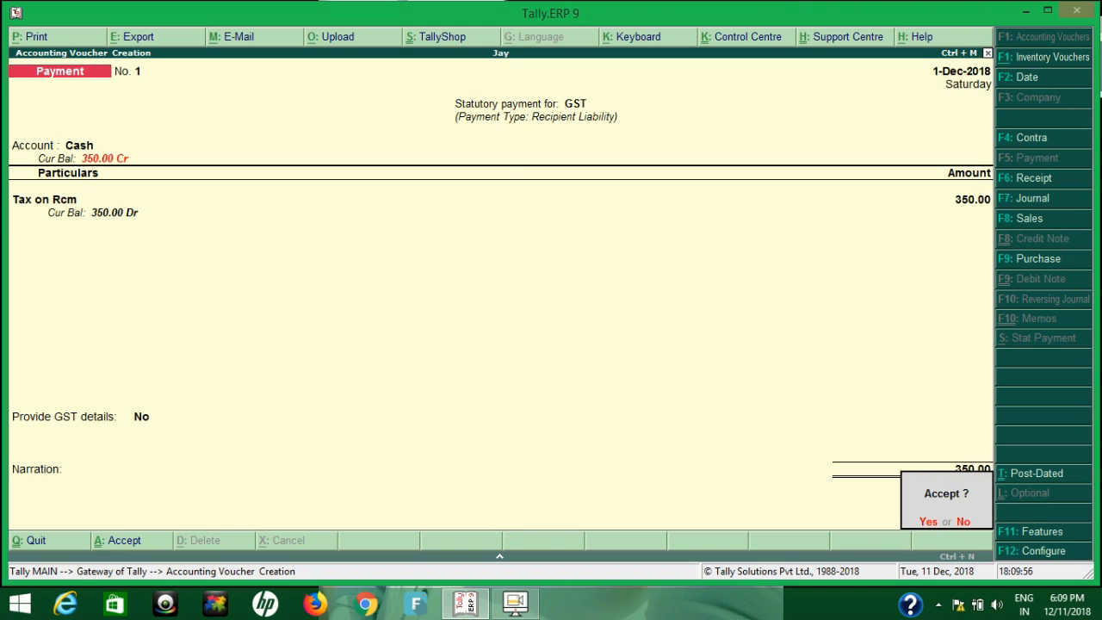
key(Return)
Step: Leave voucher entry and open the Profit & Loss A/c report to check the recorded expenses
key(Escape)
key(Return)
key(p)
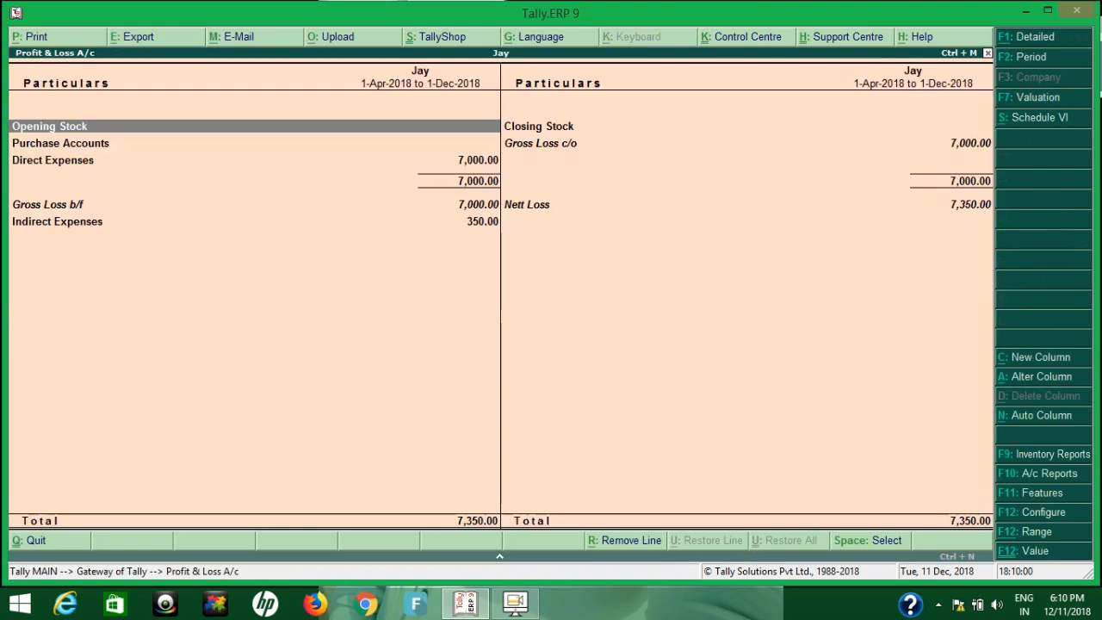
Step: Check the Profit & Loss A/c lines down to Indirect Expenses and close the report
key(Down)
key(Down)
key(Down)
key(Down)
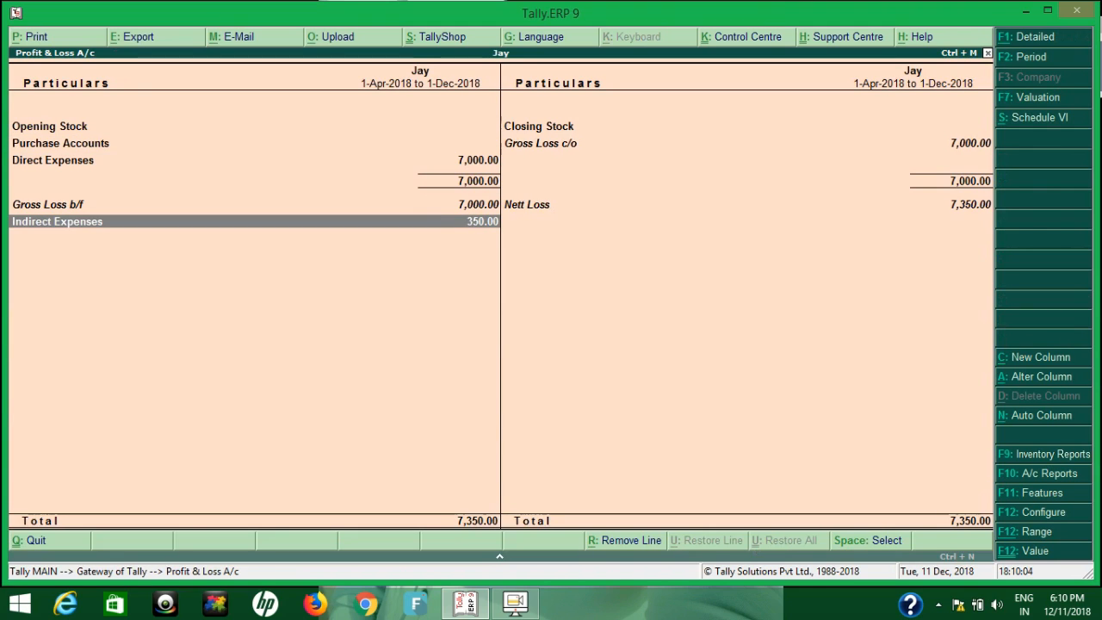
key(Escape)
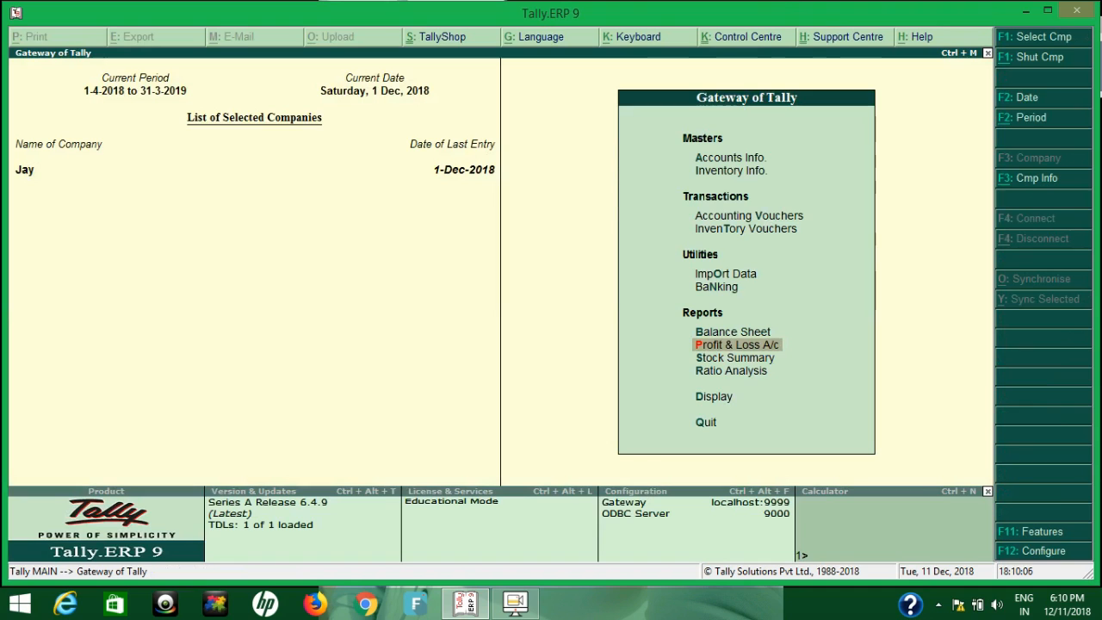
Step: Open the Transport Charges ledger for alteration from the accounts masters
key(a)
key(Down)
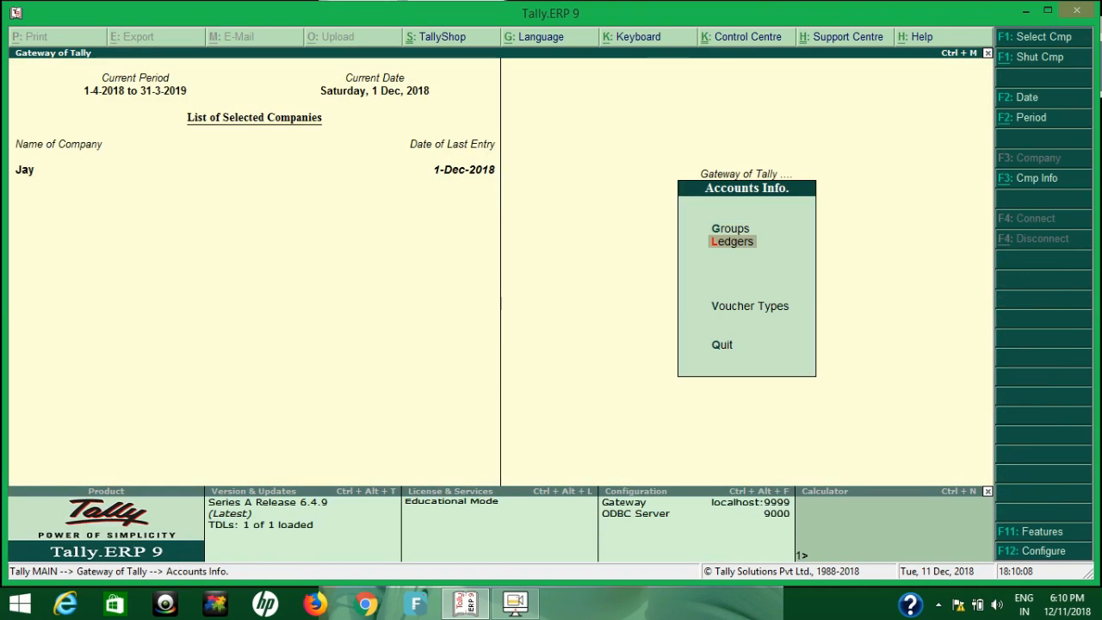
key(Return)
key(Down)
key(Down)
key(Return)
text(T)
key(Down)
key(Down)
key(Return)
Step: Set Set/alter GST Details to Yes for the Transport Charges ledger and open its GST details
key(Return)
key(Return)
key(Return)
key(Return)
key(Return)
key(Return)
key(Return)
key(BackSpace)
text(y)
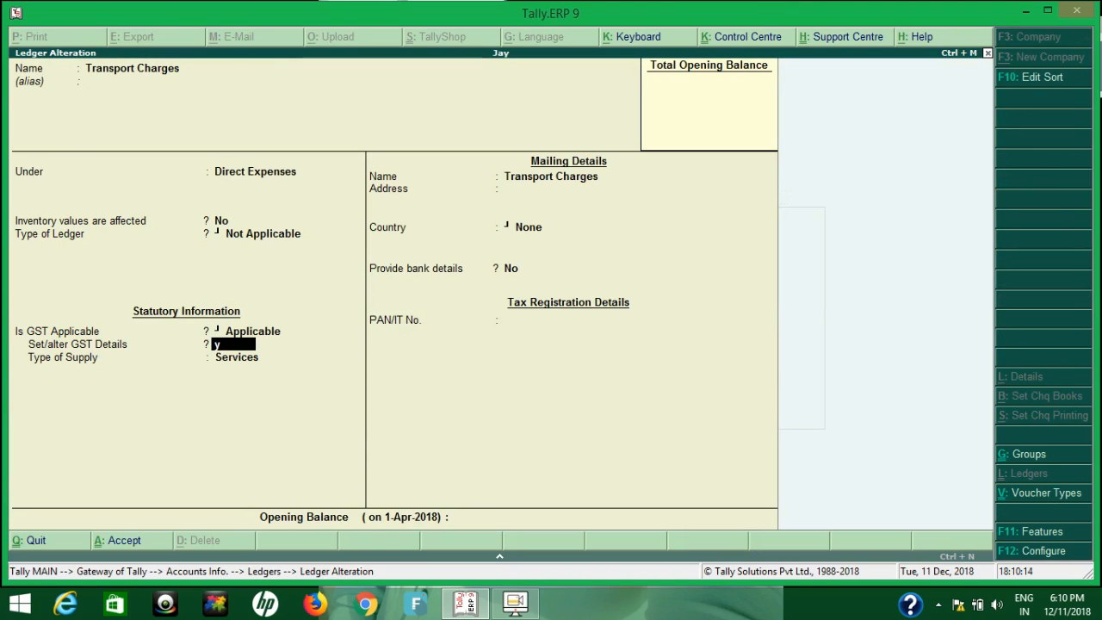
key(Return)
Step: Examine the ledger's taxability and reverse charge settings, and view the configuration options for its GST details
key(Return)
key(Return)
key(Return)
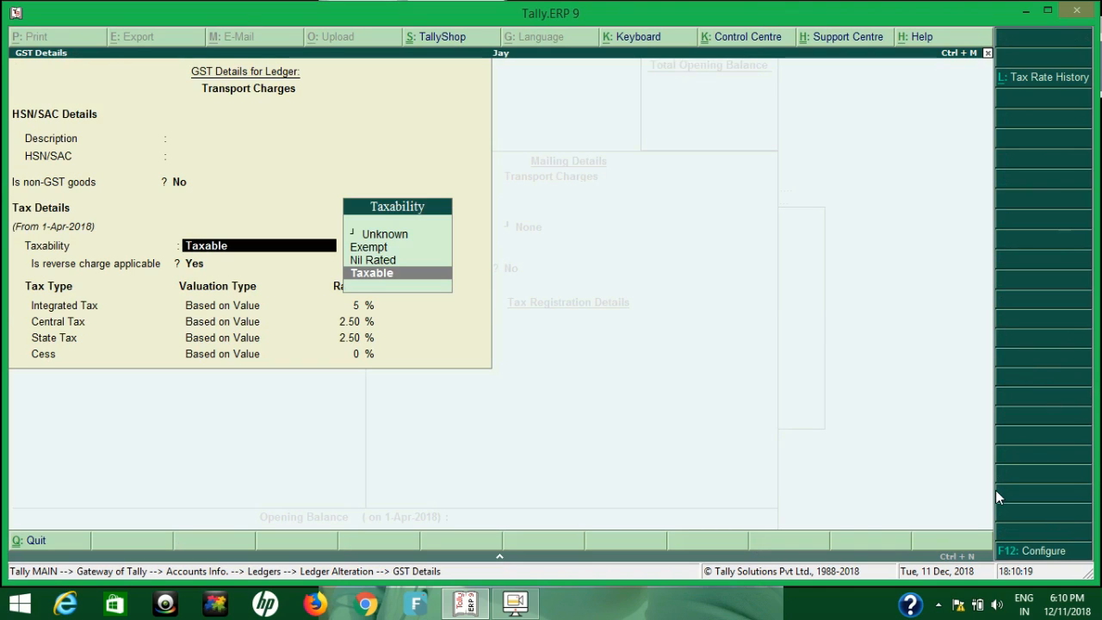
click(1033, 551)
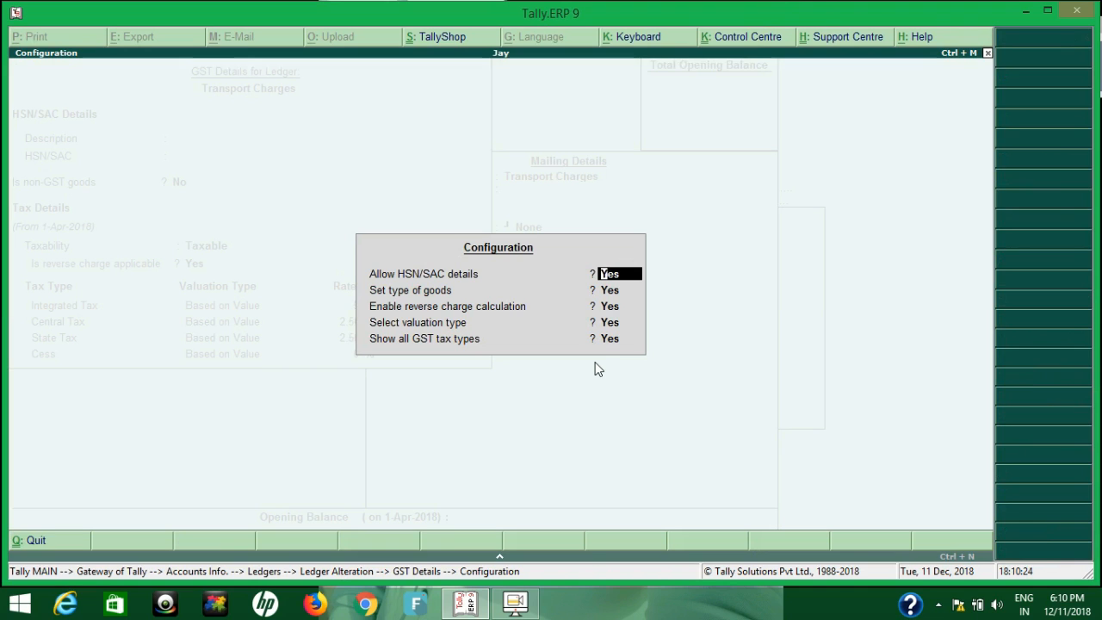
key(Escape)
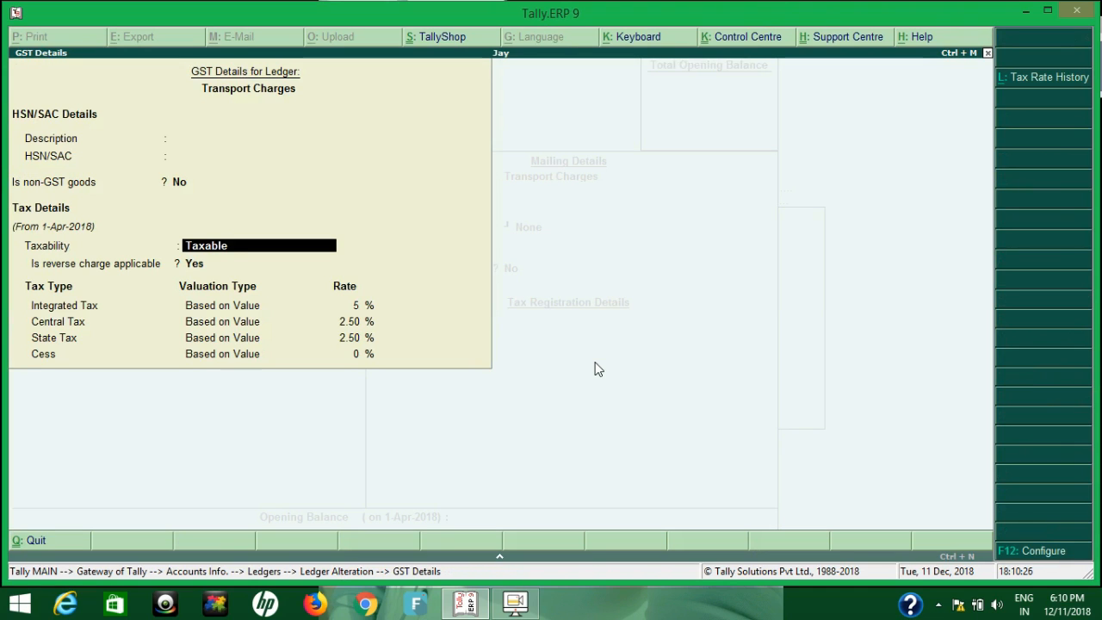
Step: Leave the Transport Charges ledger without saving and return to the Gateway of Tally
key(Escape)
key(Return)
key(Escape)
key(Return)
key(Escape)
key(Escape)
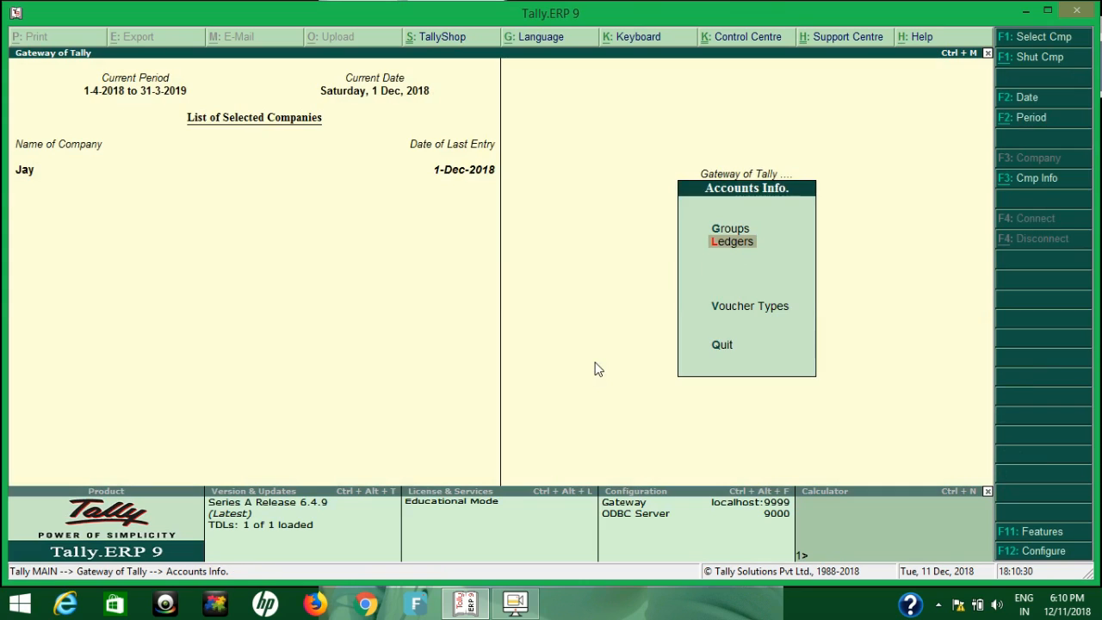
key(Escape)
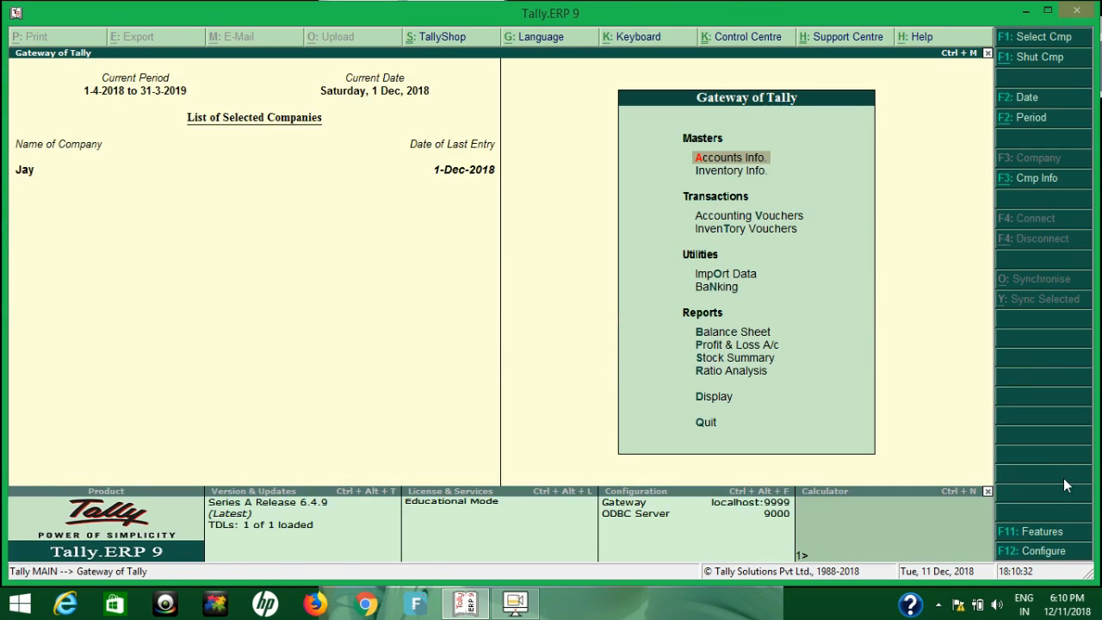
Step: Open the Statutory & Taxation settings in the company features
click(1030, 532)
key(Down)
key(Down)
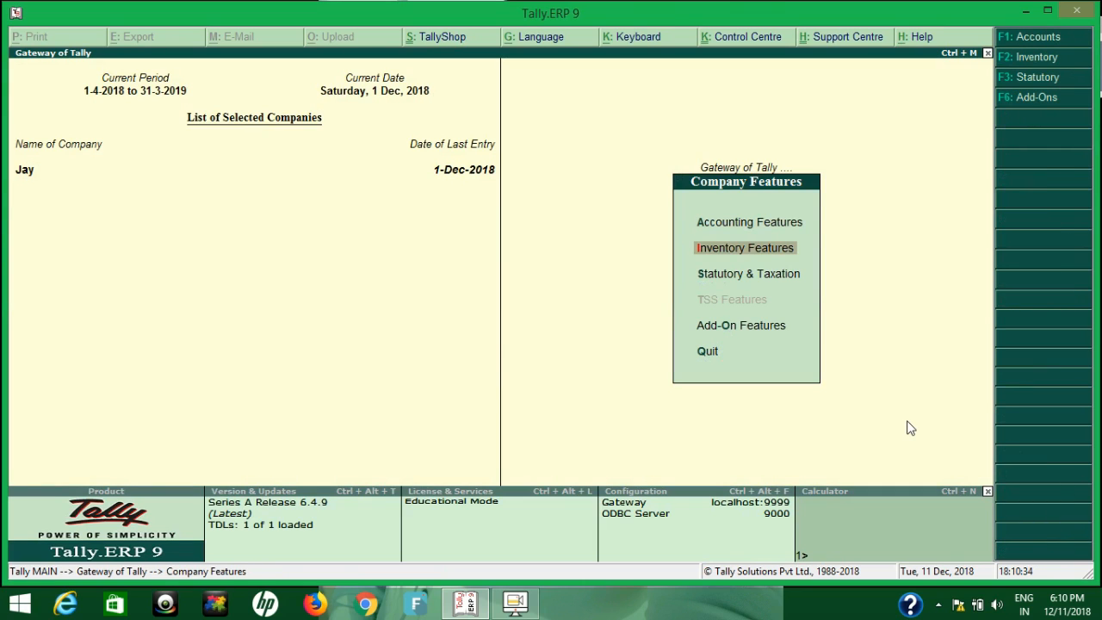
key(Return)
Step: Open the company's GST details and go through its registration and composition tax rate settings
key(y)
key(Return)
key(Return)
key(Return)
key(Return)
key(Return)
key(Return)
key(Return)
key(Return)
key(Return)
key(Return)
key(Return)
key(Return)
key(Return)
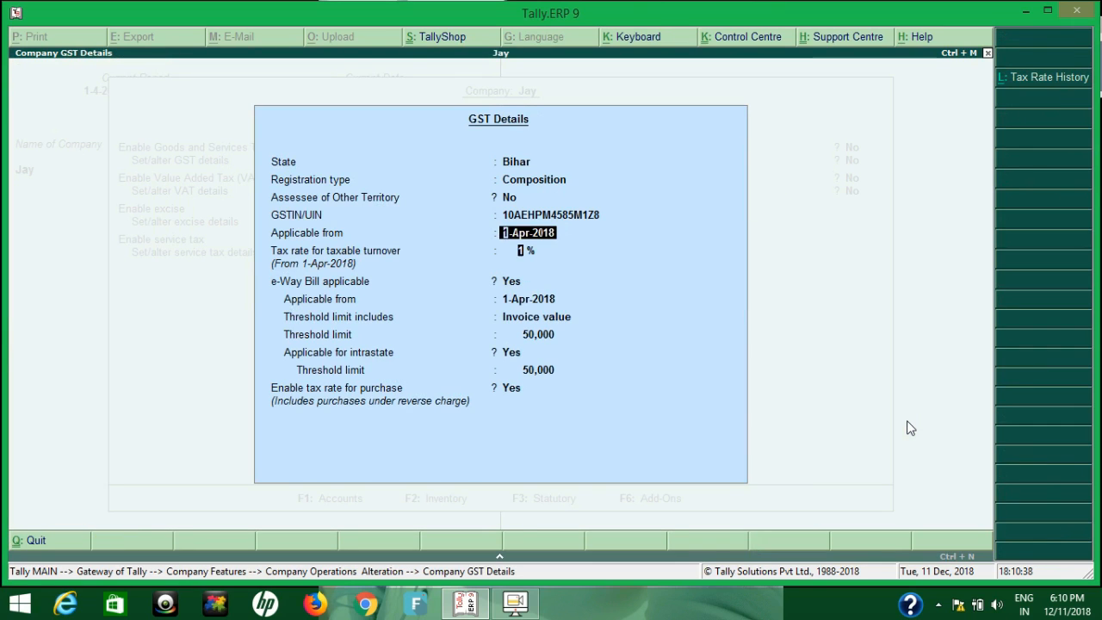